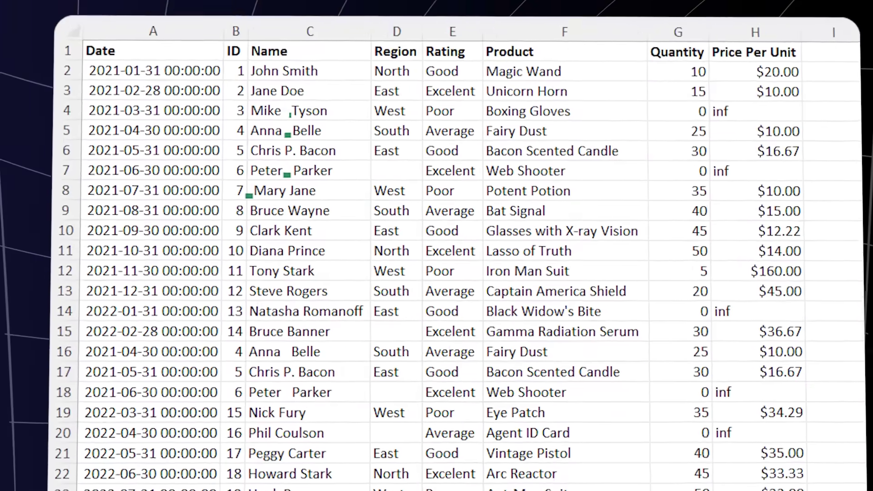
Select the whole sheet and auto-fit all column widths and row heights.
click(453, 155)
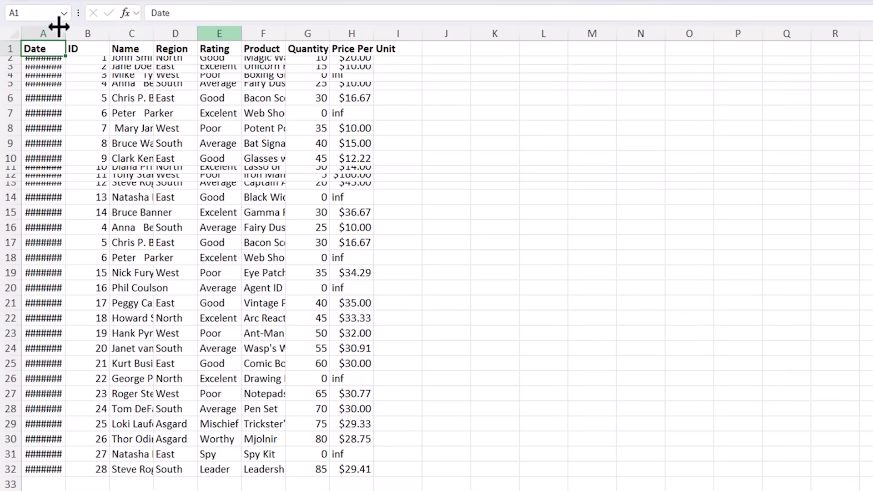
click(12, 34)
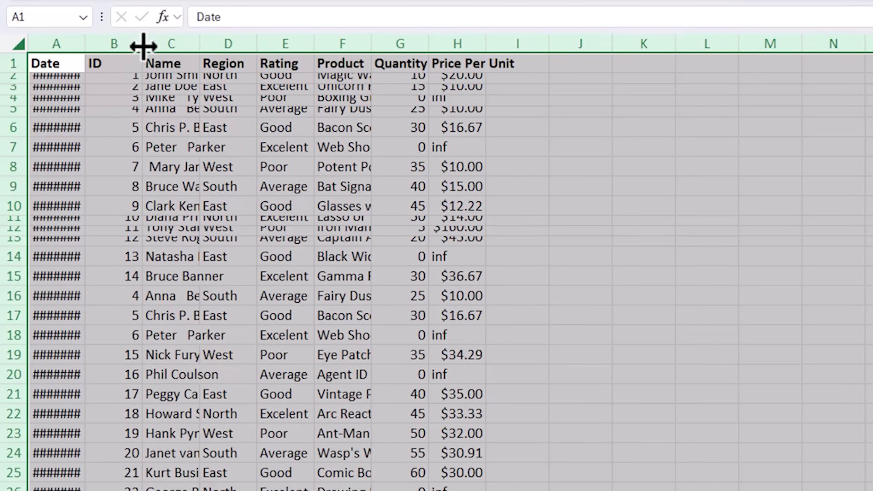
click(143, 46)
double_click(144, 46)
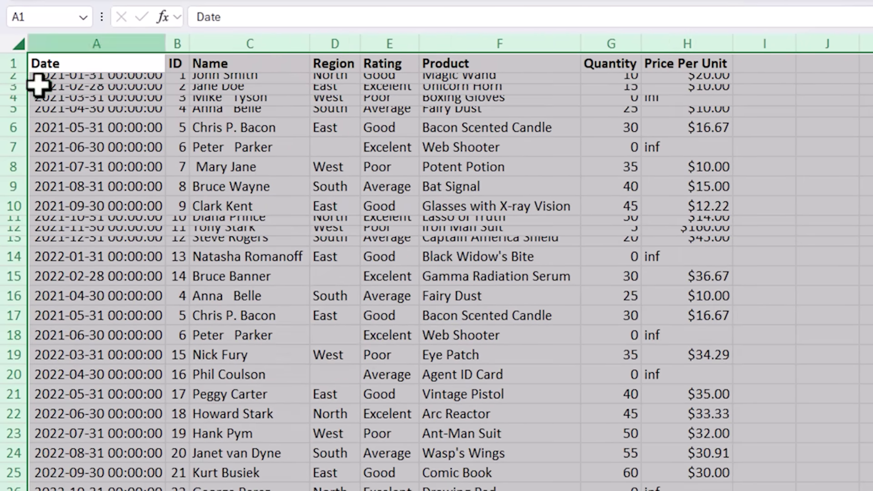
double_click(11, 97)
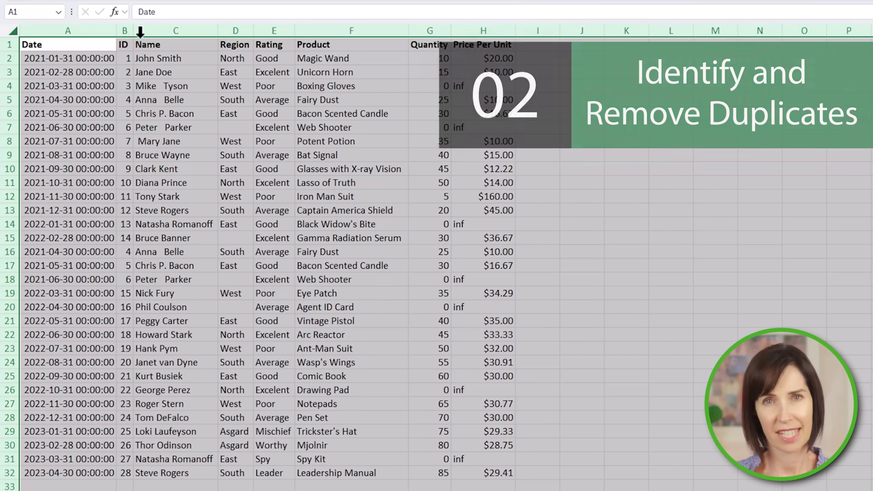
Apply a Duplicate Values rule with Light Red Fill and Dark Red Text to ID column B.
click(125, 30)
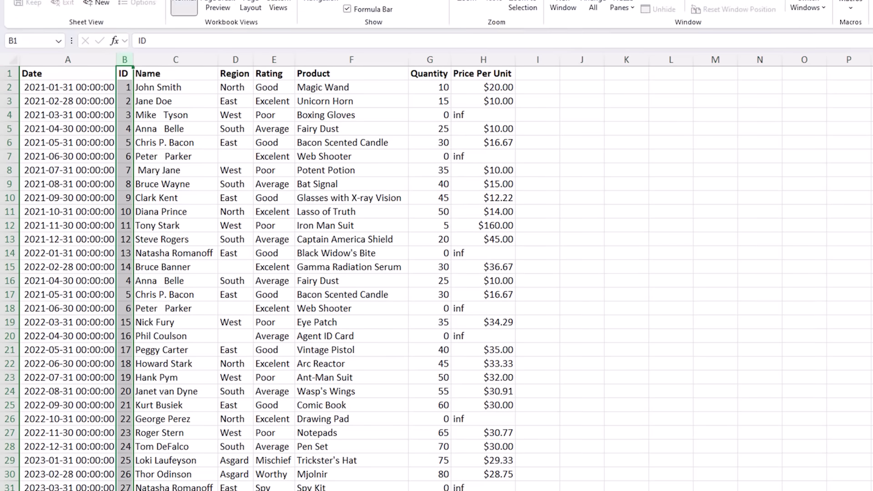
click(49, 14)
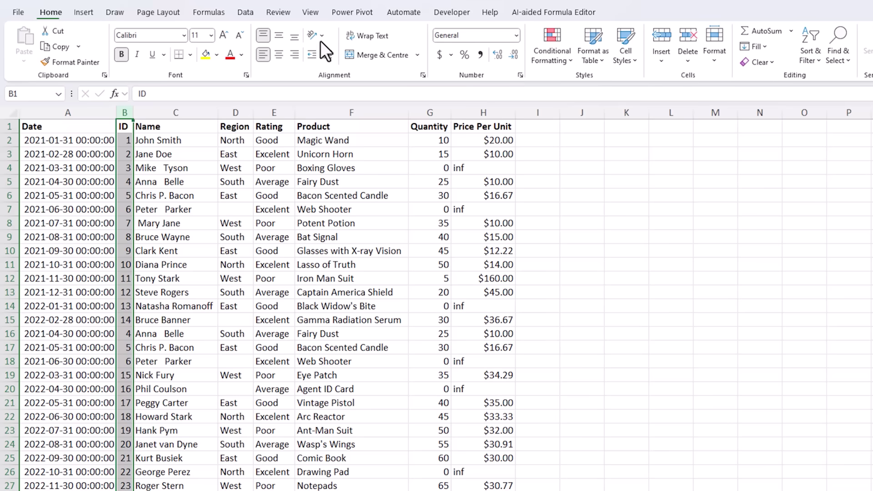
click(543, 61)
mouse_move(618, 89)
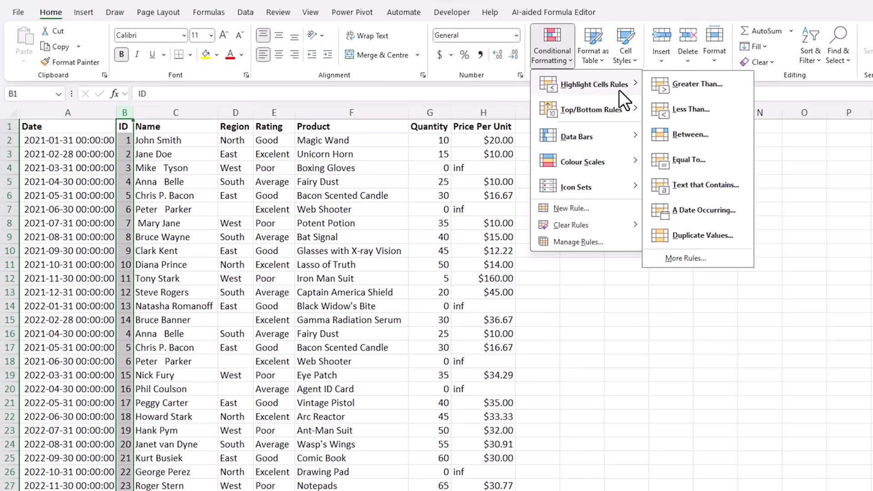
click(743, 236)
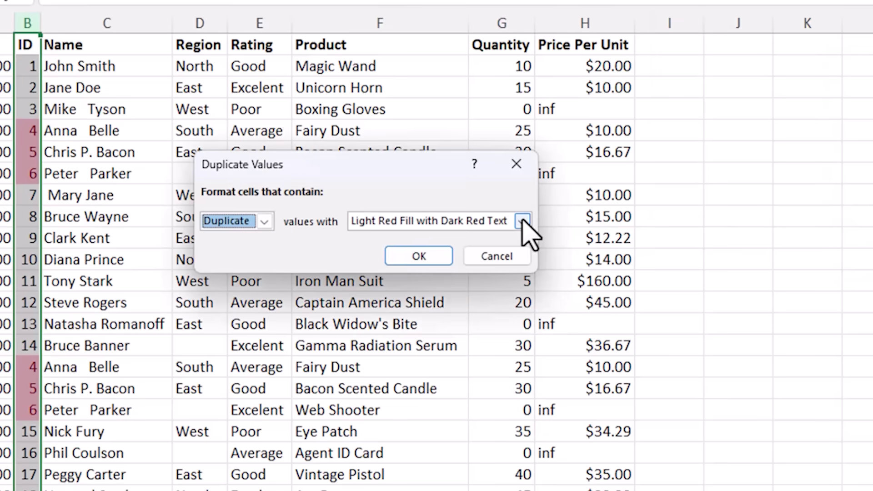
click(522, 222)
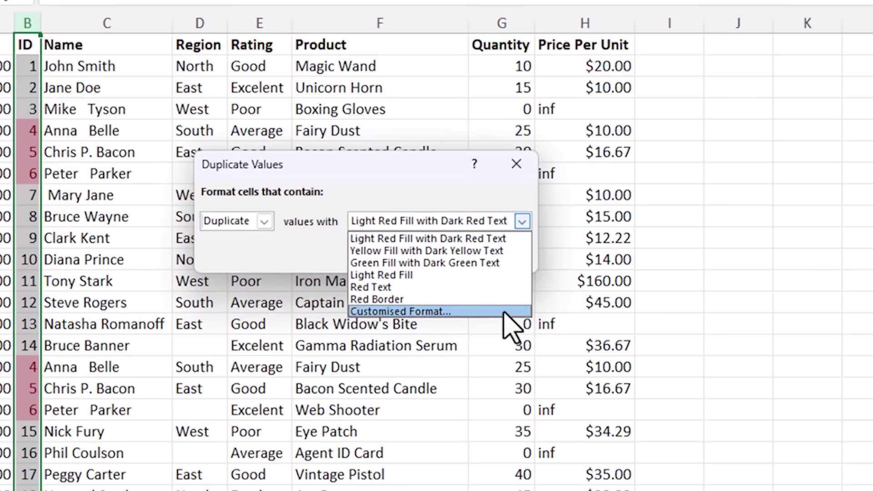
click(522, 221)
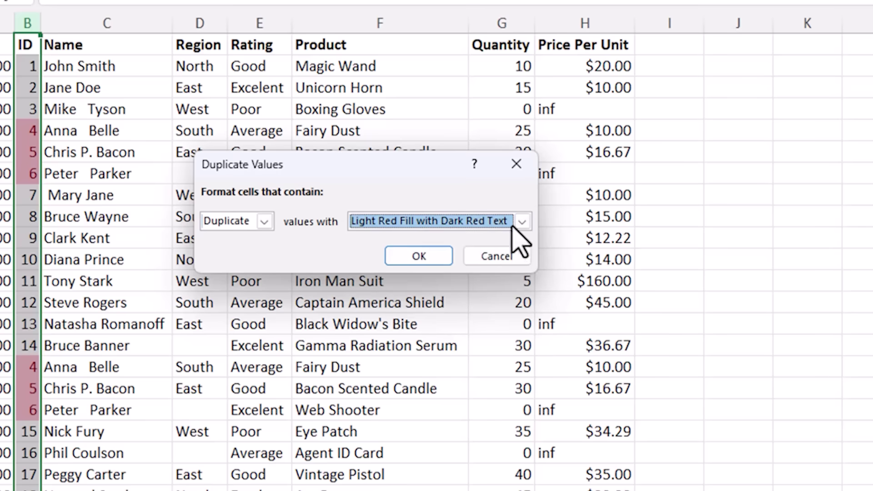
click(434, 252)
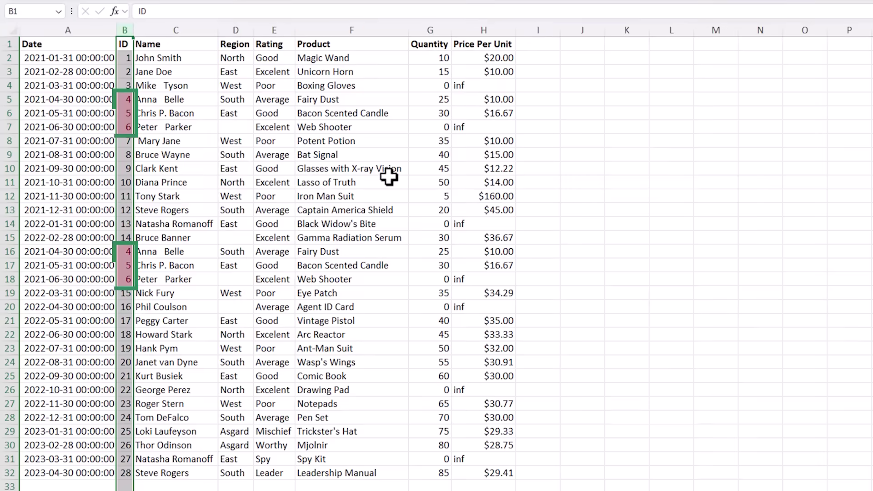
click(436, 259)
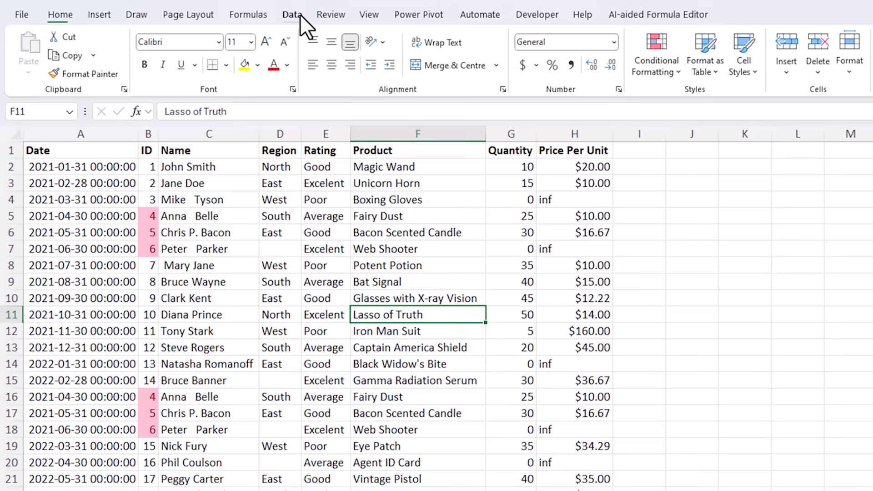
Remove rows duplicated across all columns, keeping headers, to leave 28 unique records.
click(300, 15)
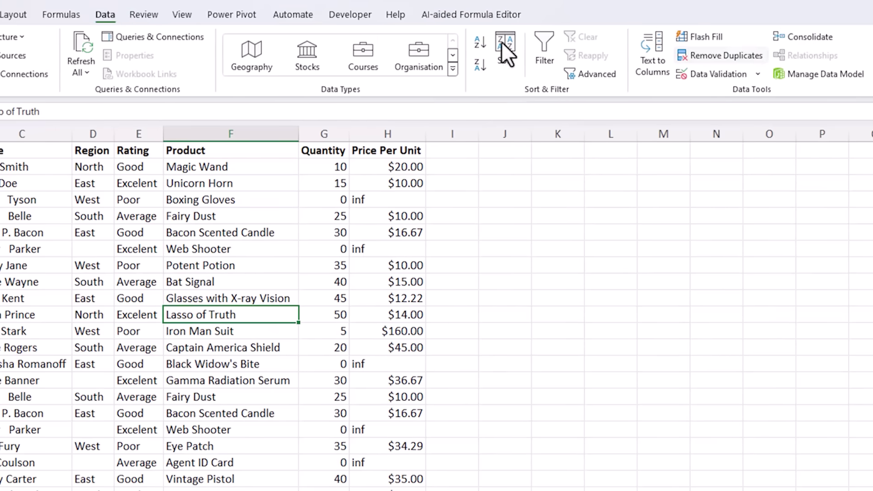
click(566, 58)
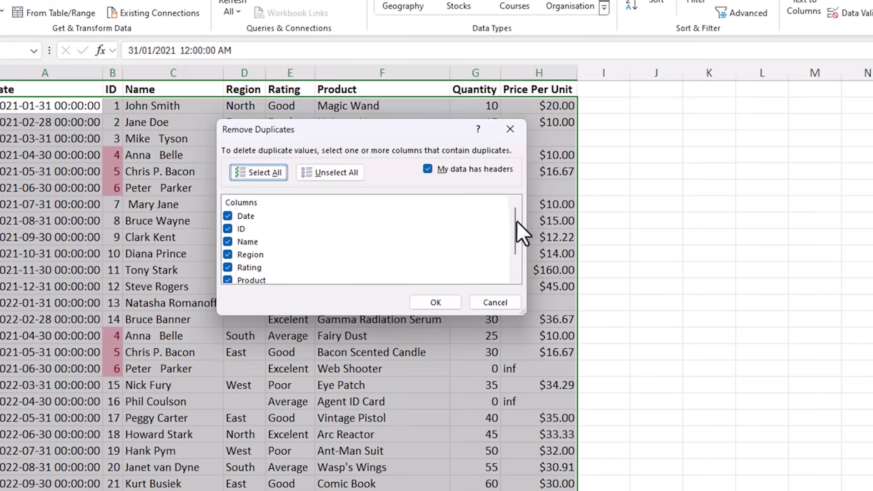
mouse_move(514, 222)
mouse_down()
mouse_move(517, 250)
mouse_move(517, 217)
mouse_up()
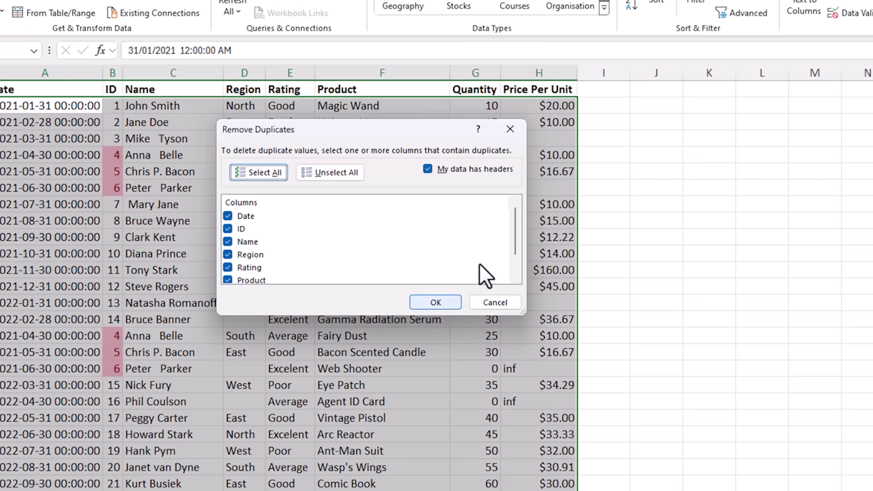
click(446, 302)
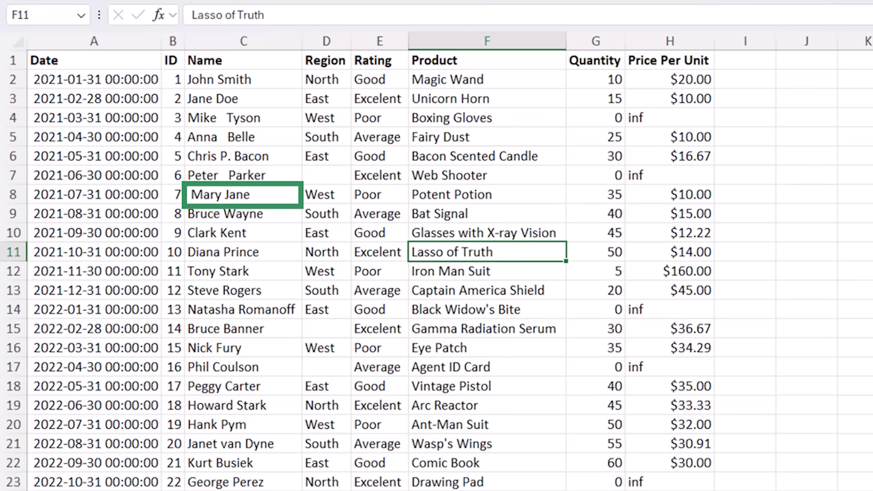
click(252, 84)
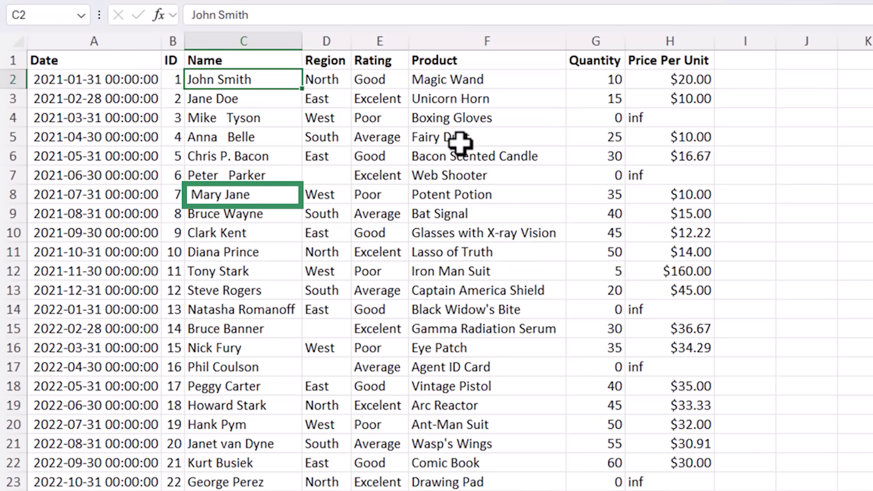
key(F2)
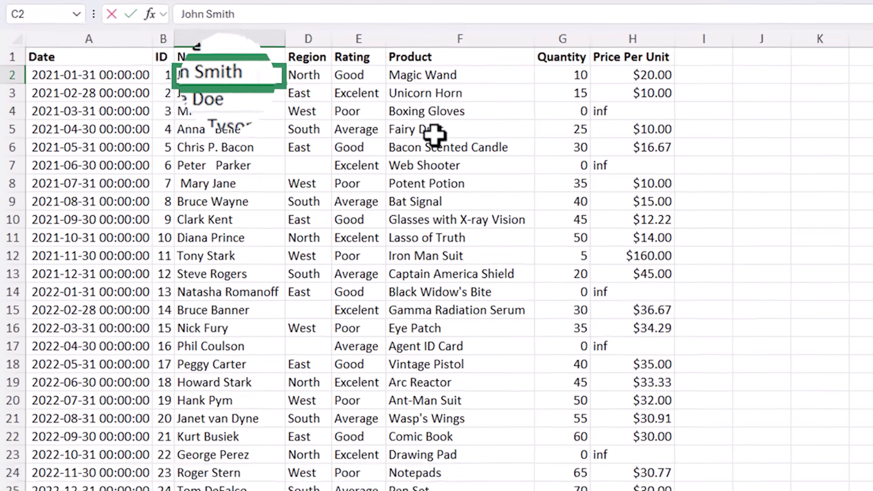
Enter =TRIM(C2) in helper cell I2 and fill it down to row 29.
click(752, 82)
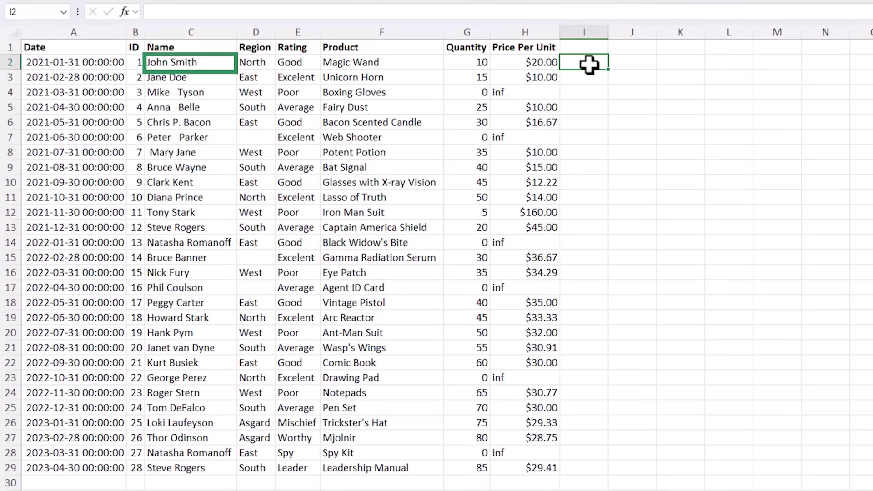
text(=trim()
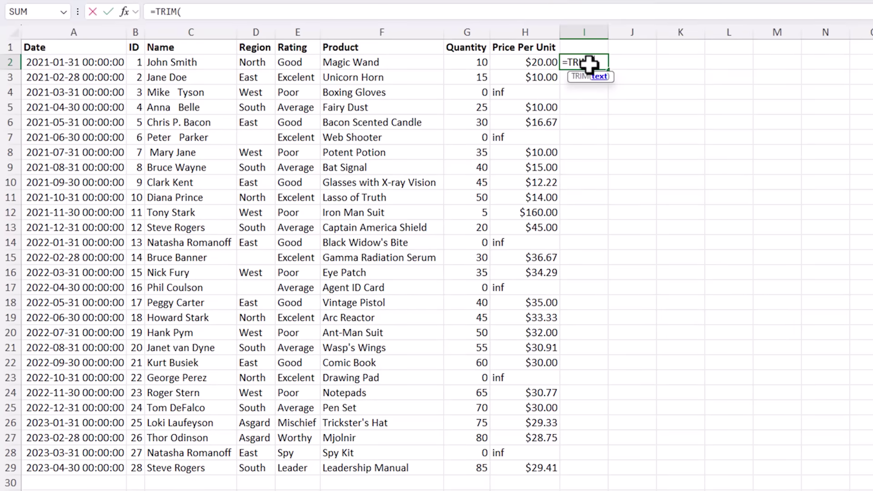
click(164, 63)
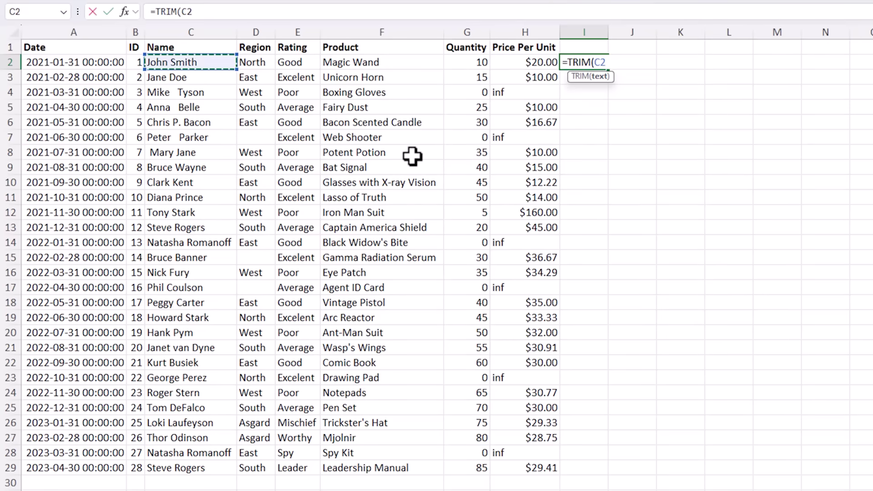
key(Return)
click(586, 62)
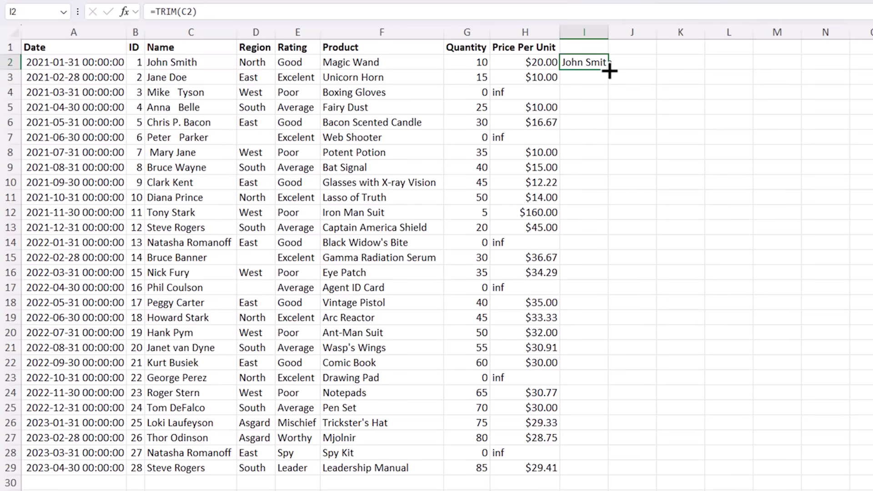
double_click(608, 70)
drag(608, 28, 629, 28)
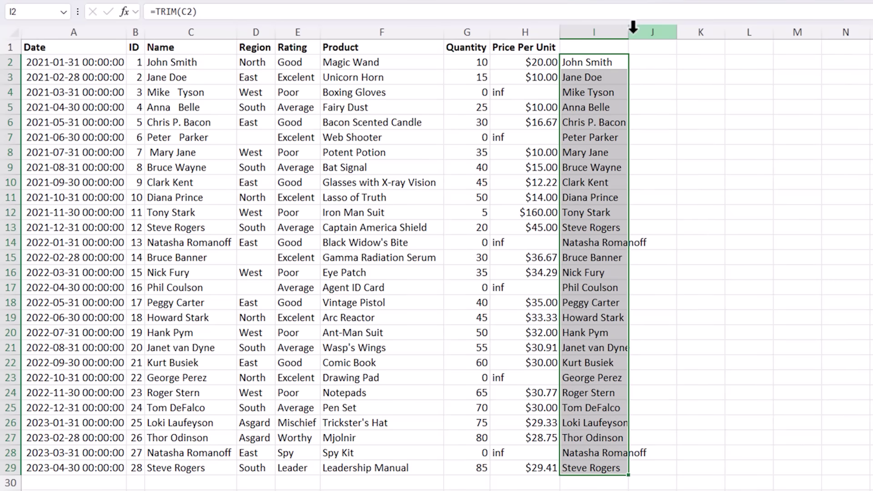
Paste the trimmed names as values over column C and clear helper column I.
key(ctrl+c)
click(213, 62)
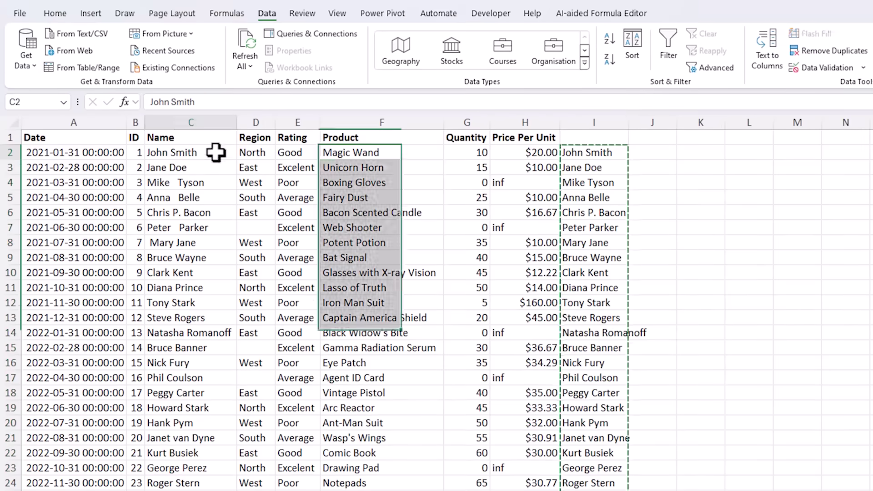
click(52, 13)
click(25, 67)
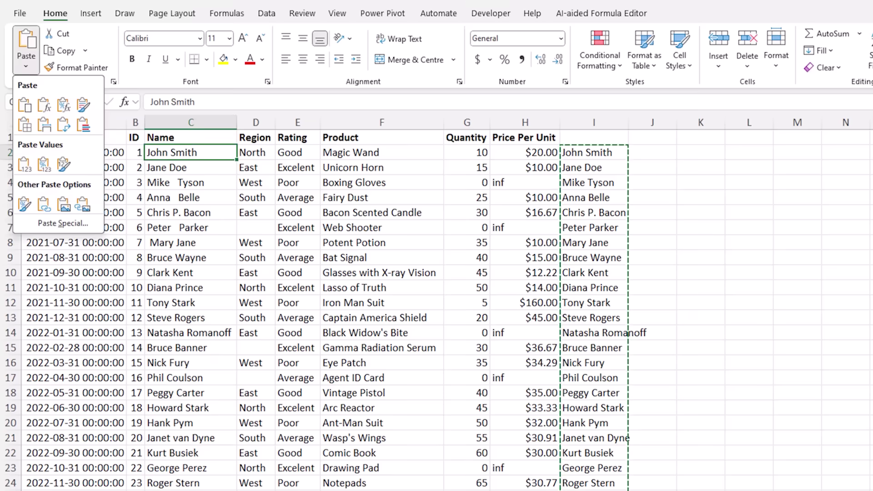
key(Escape)
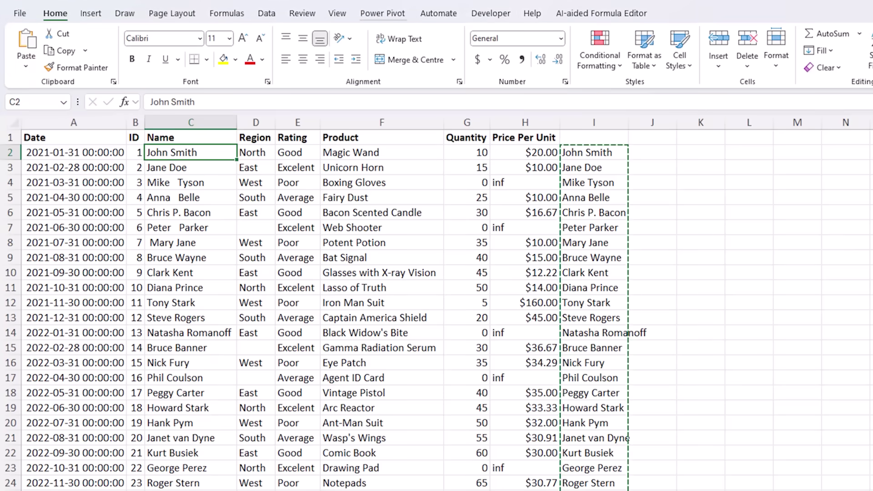
key(ctrl+shift+v)
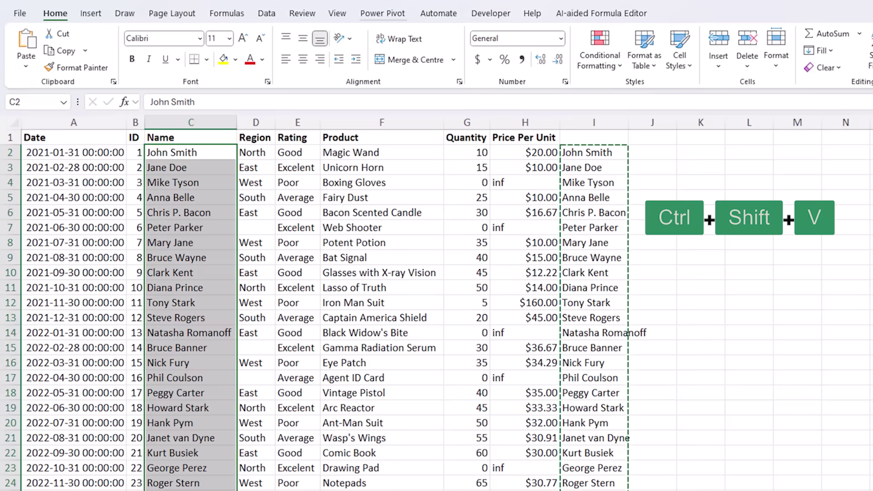
click(590, 121)
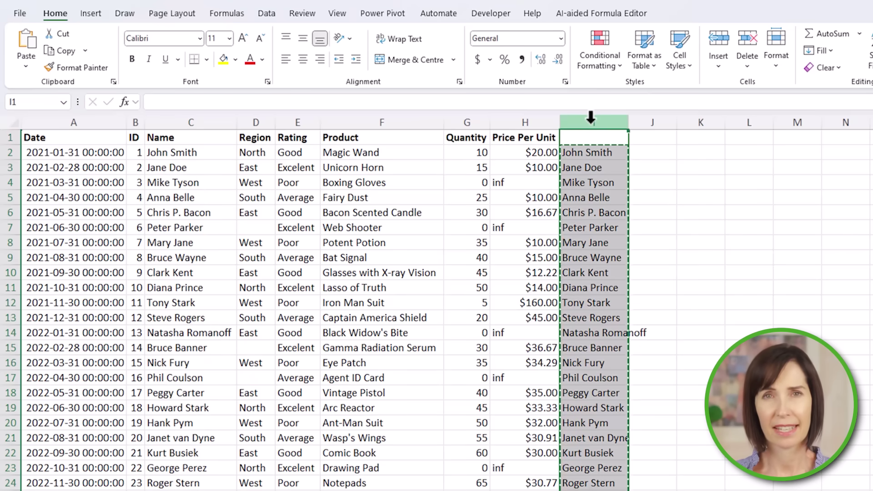
key(Delete)
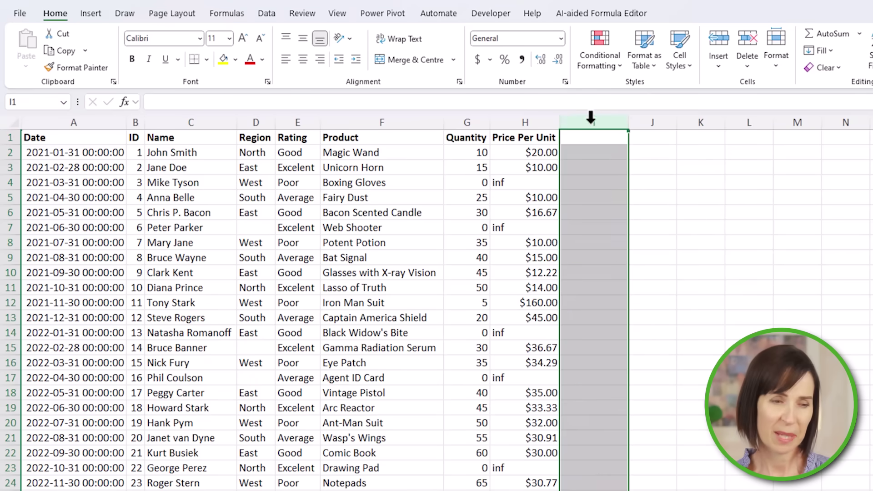
click(308, 179)
Select only the blank cells in Region range D2:D29 with Go To Special Blanks.
click(256, 228)
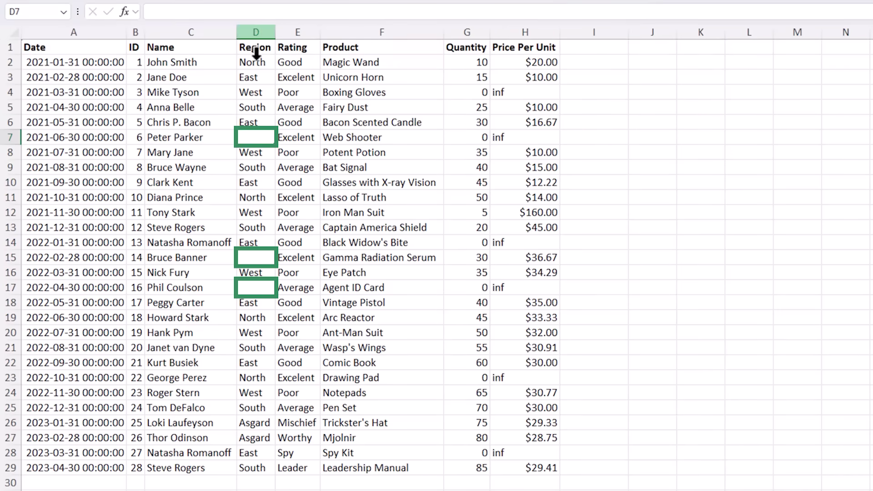
drag(255, 62, 267, 468)
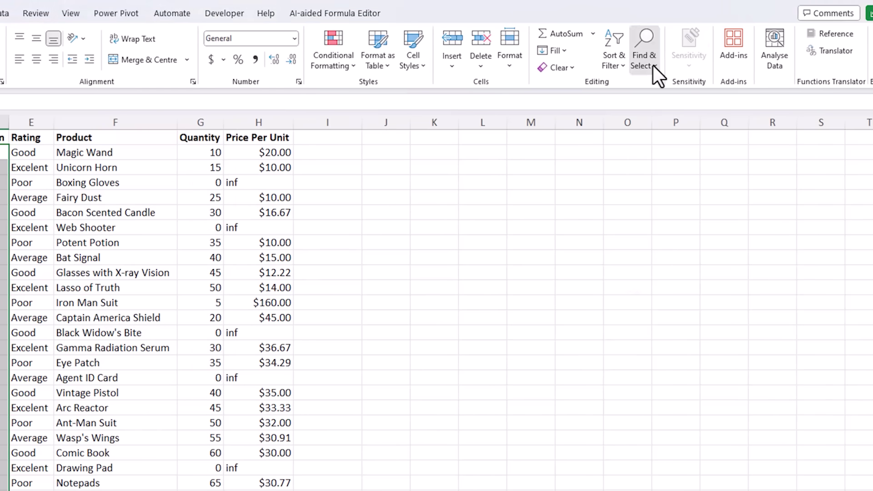
click(652, 66)
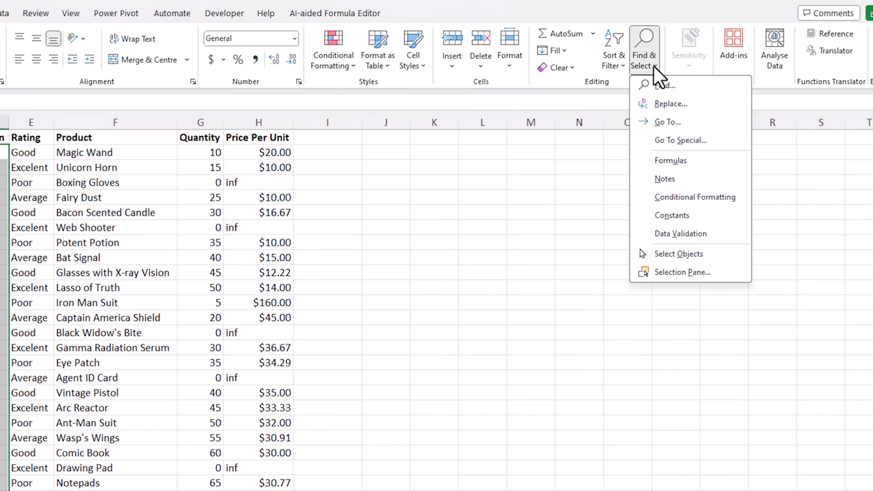
click(727, 145)
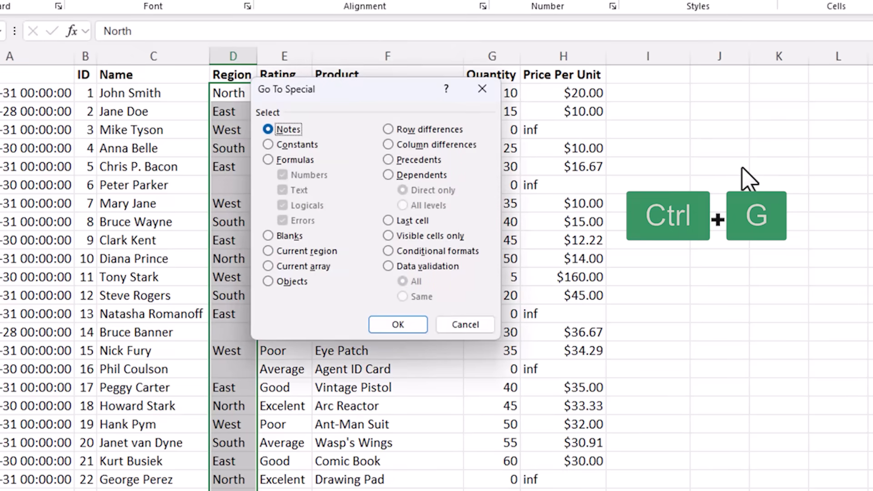
click(289, 236)
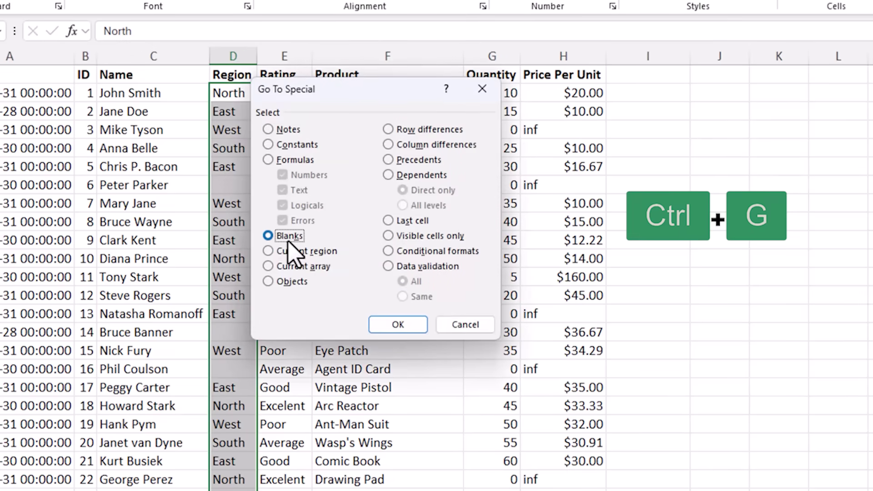
click(378, 326)
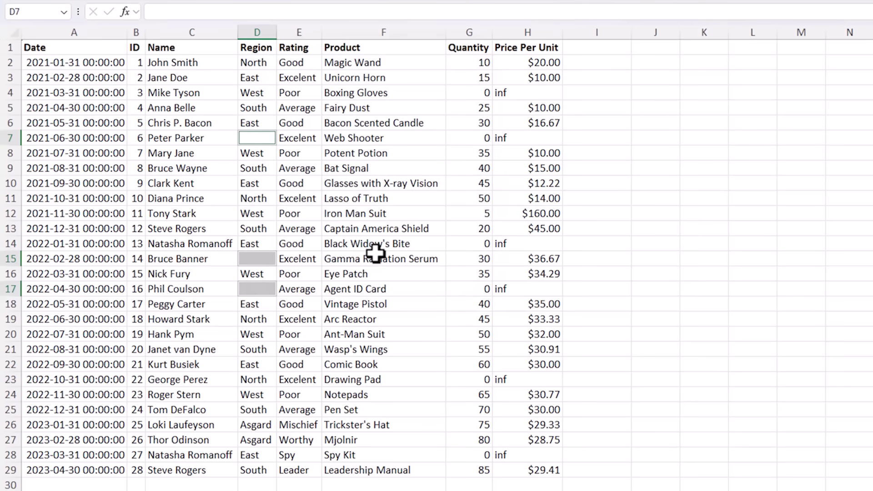
Fill the blanks with TBA, then undo and fill each from the cell above instead.
text(TBA)
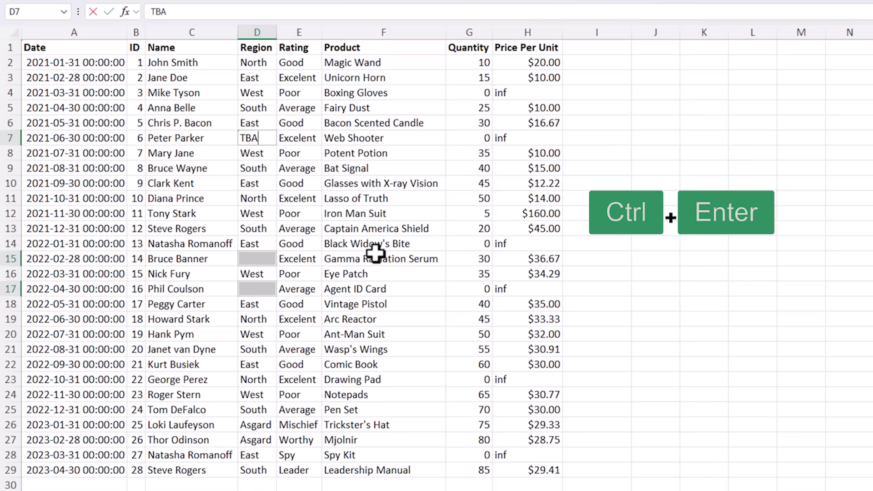
key(ctrl+Return)
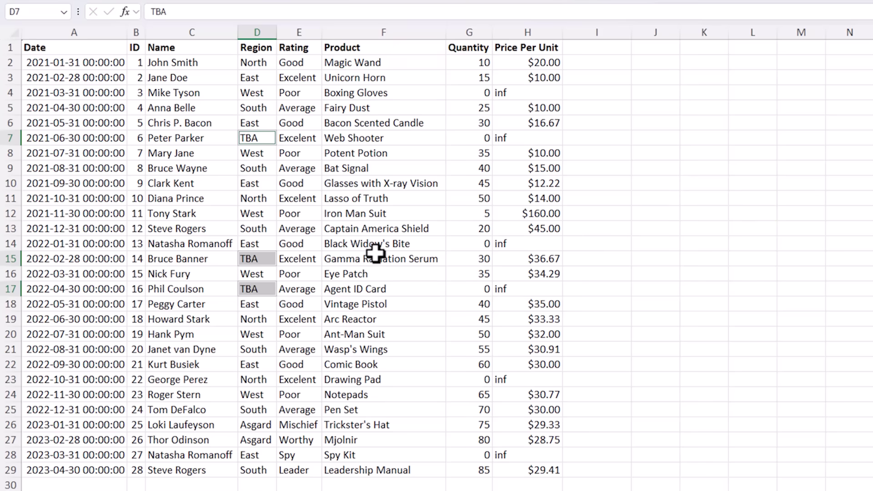
key(ctrl+z)
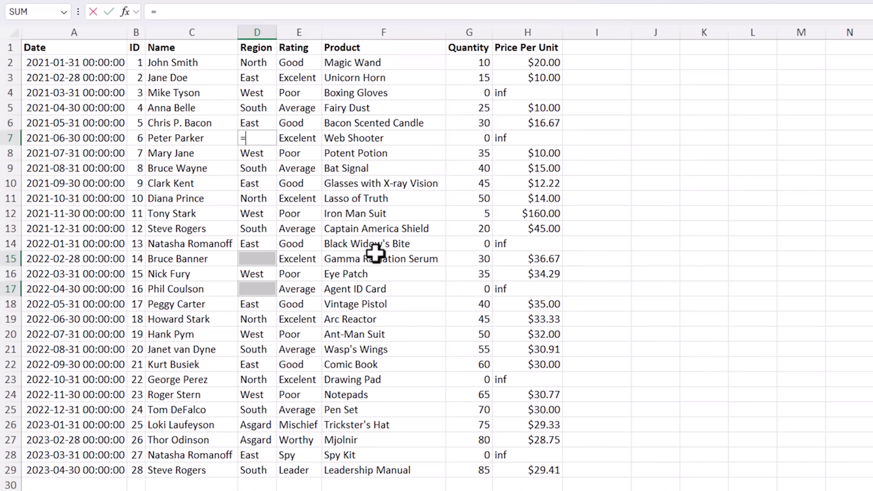
key(Up)
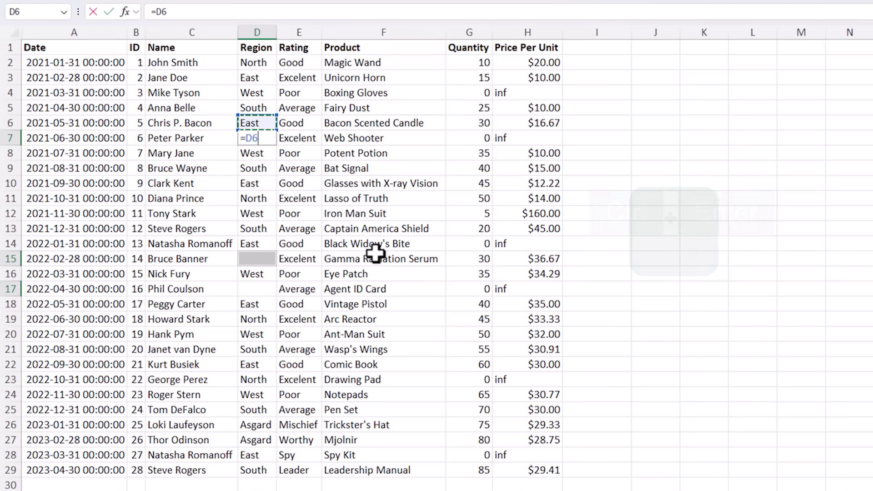
key(ctrl+Return)
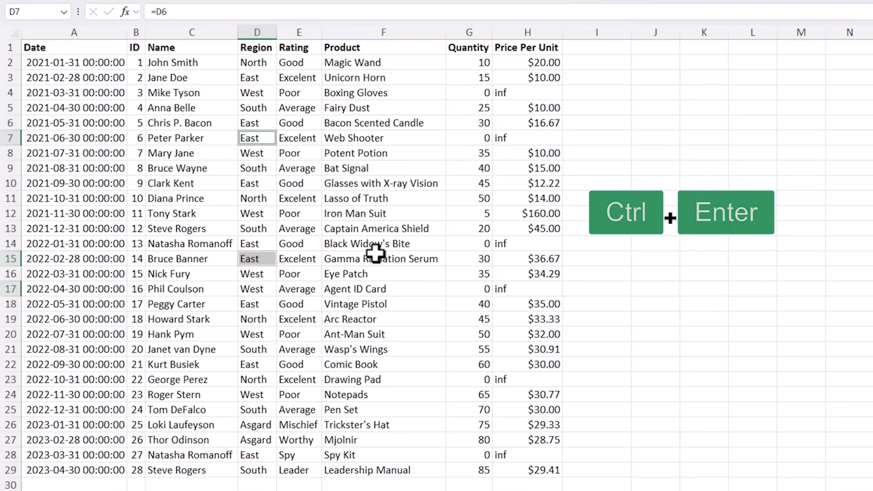
Inspect the formulas in D7, D15 and D17, then revert and fill all three with TBA.
click(266, 136)
double_click(266, 135)
key(Escape)
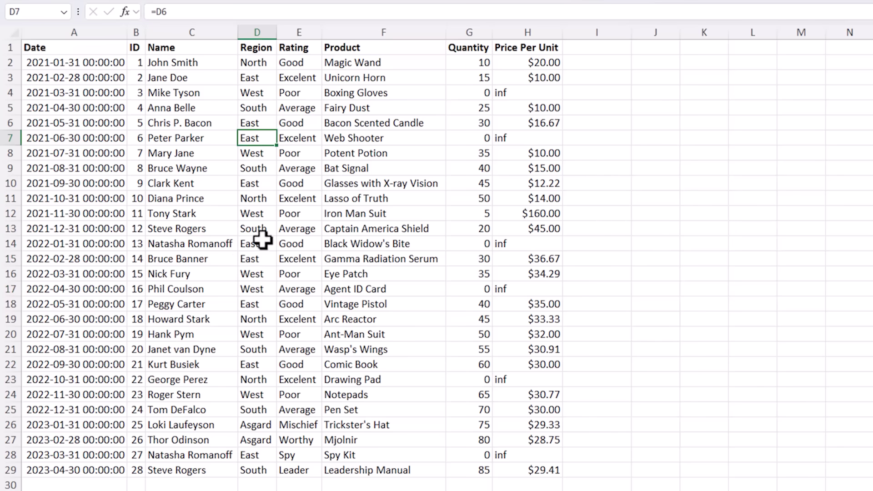
click(262, 258)
double_click(262, 259)
key(Escape)
double_click(258, 289)
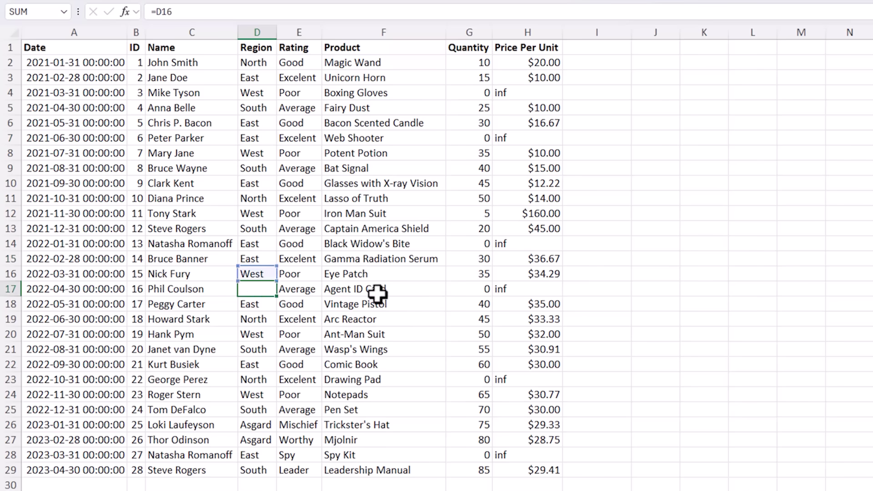
key(Escape)
key(ctrl+z)
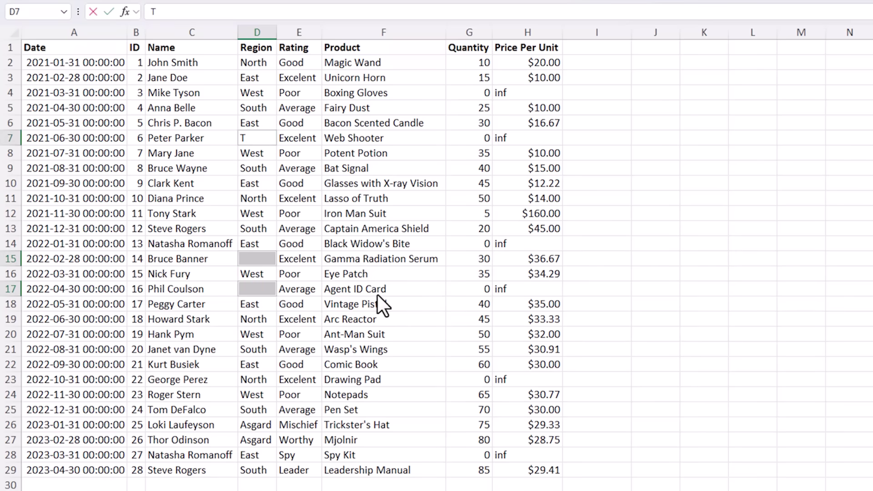
key(ctrl+Return)
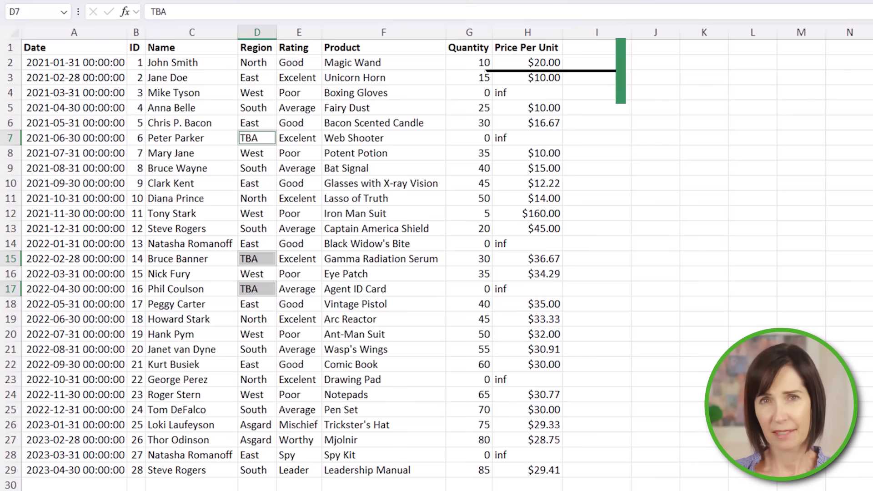
Spell-check columns D:F, changing all Excelent to Excellent and adding Asgard to the dictionary.
click(285, 121)
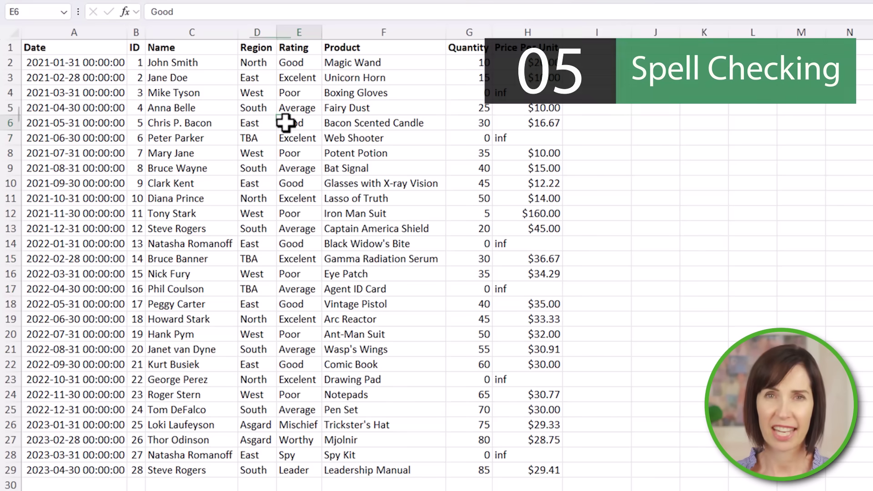
drag(252, 30, 395, 33)
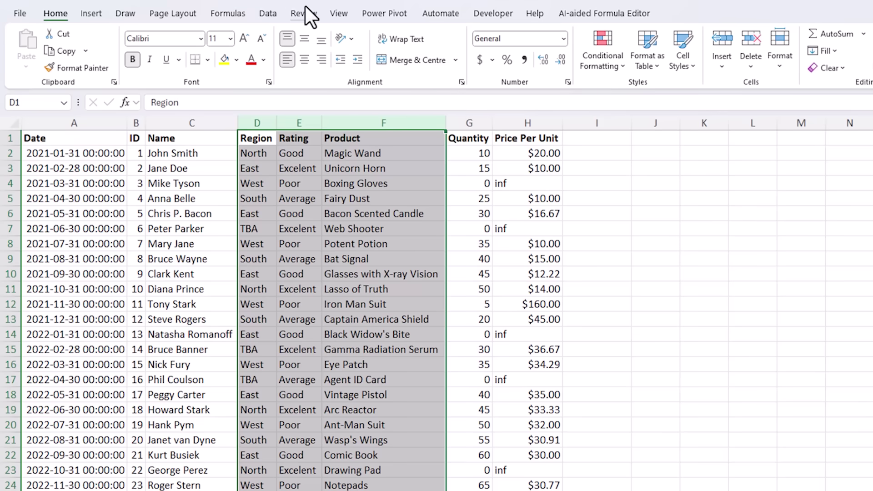
click(304, 13)
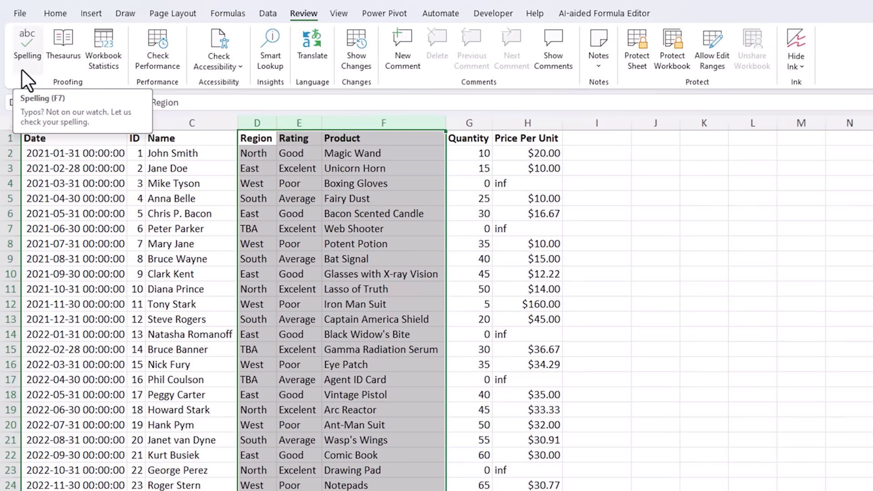
key(F7)
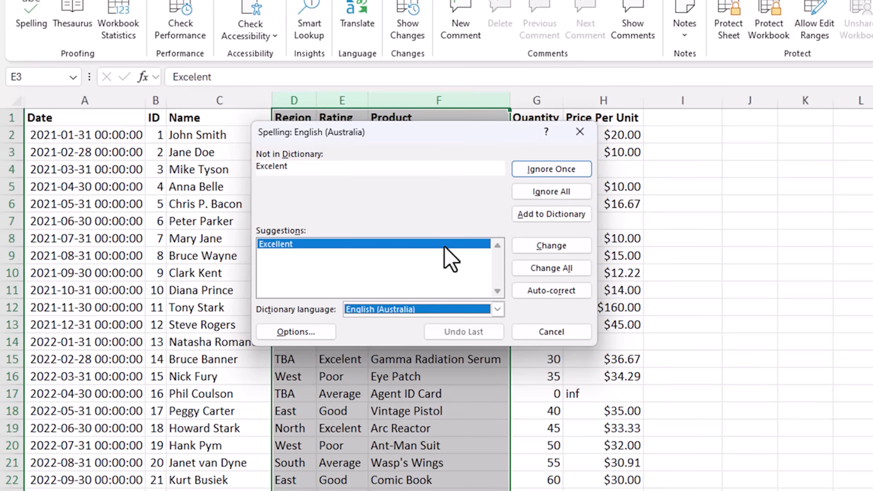
click(580, 272)
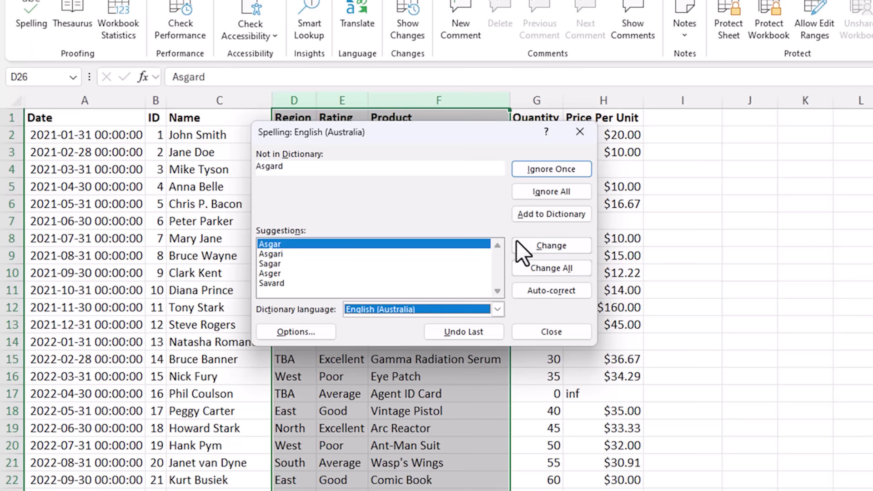
click(536, 217)
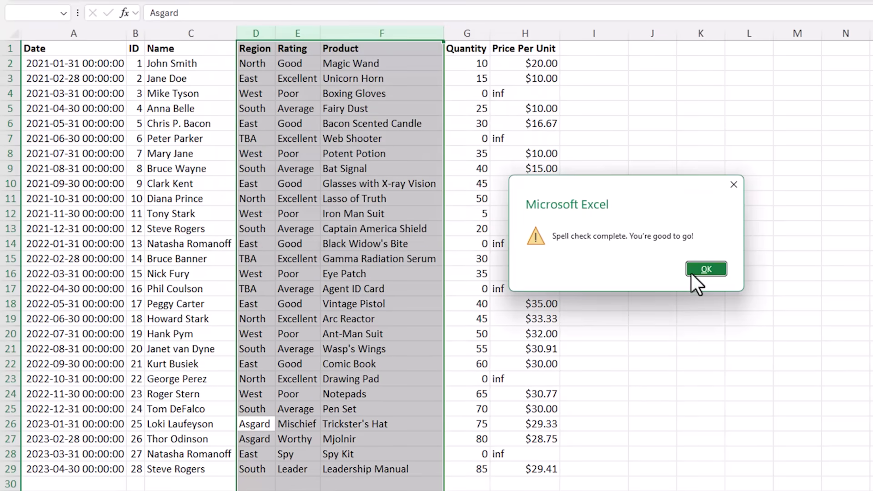
click(706, 269)
click(400, 208)
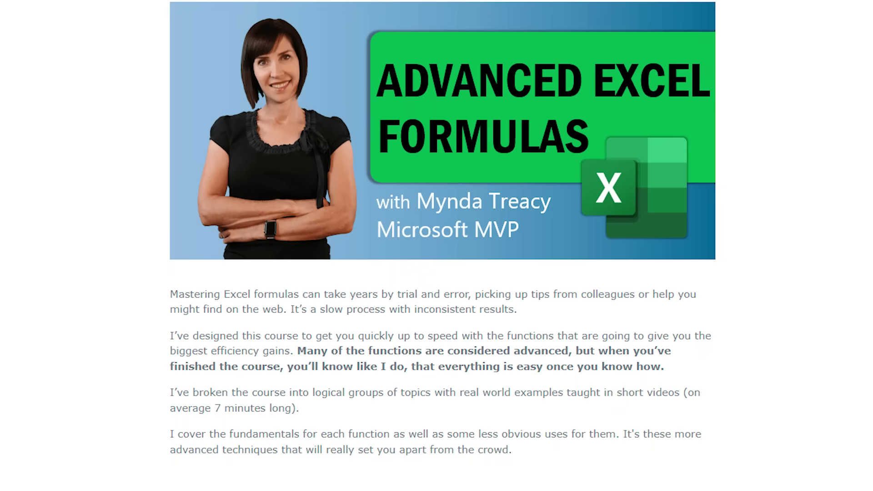
scroll(441, 246, down, 15)
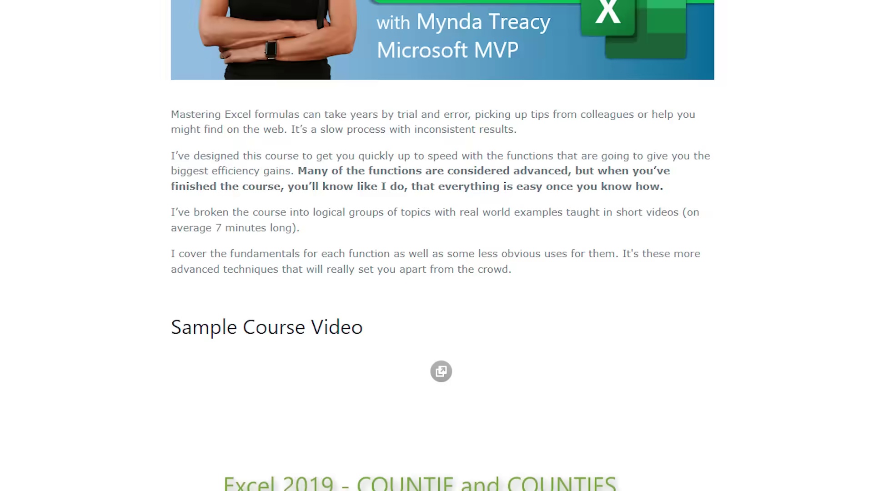
scroll(441, 246, down, 6)
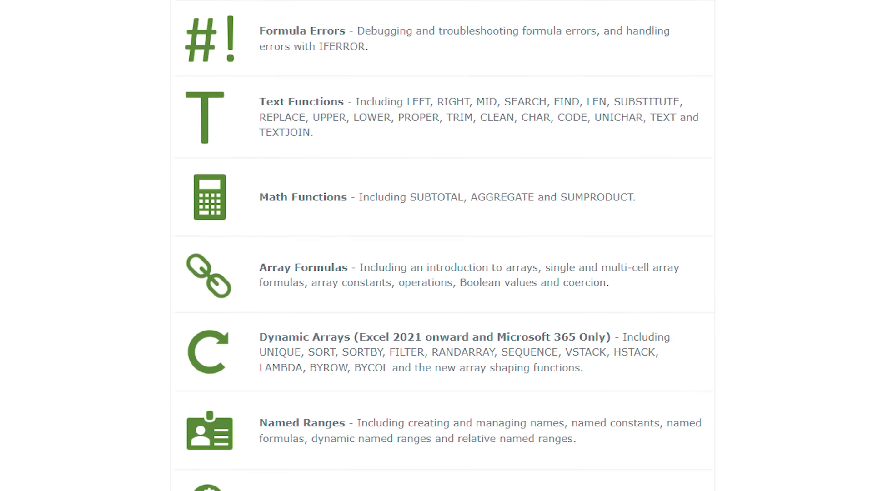
scroll(441, 245, down, 2)
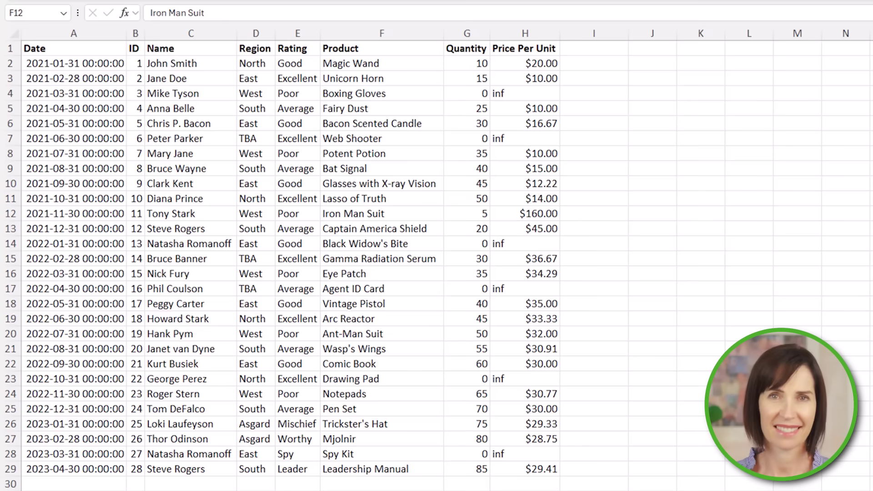
Restrict Region cells D2:D29 to a list: North, South, East, West, Asgard, TBA.
click(250, 65)
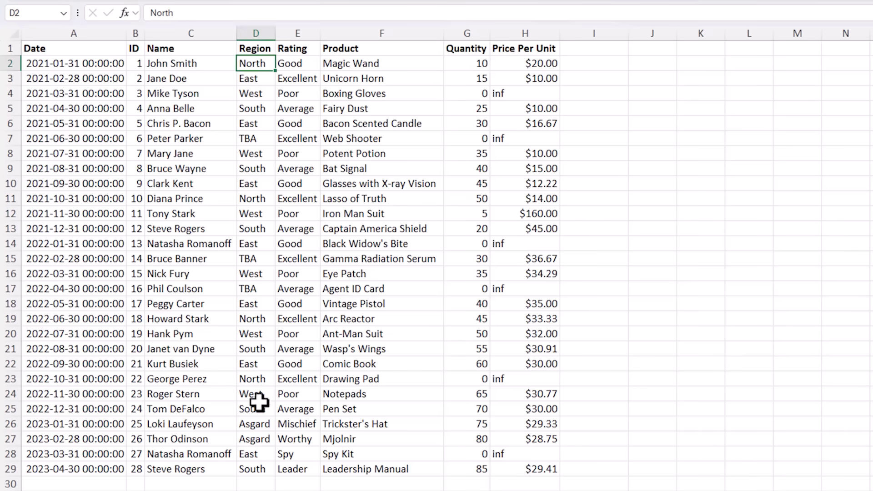
shift+click(258, 468)
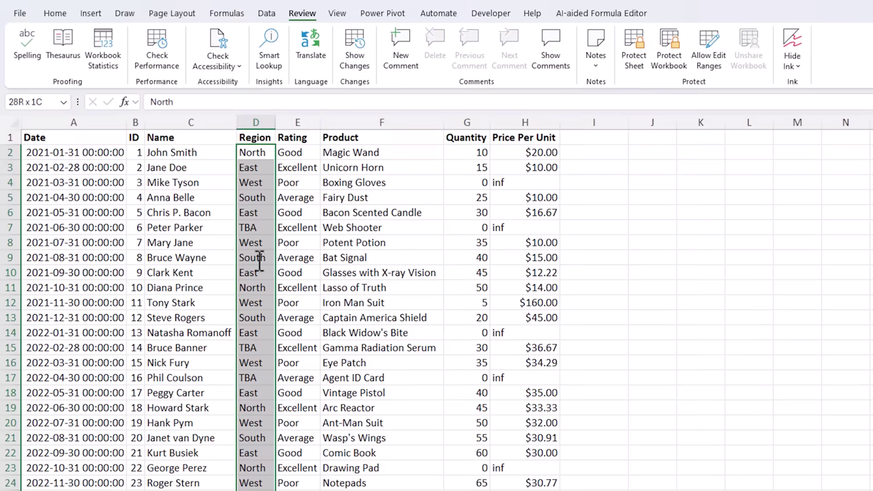
click(254, 14)
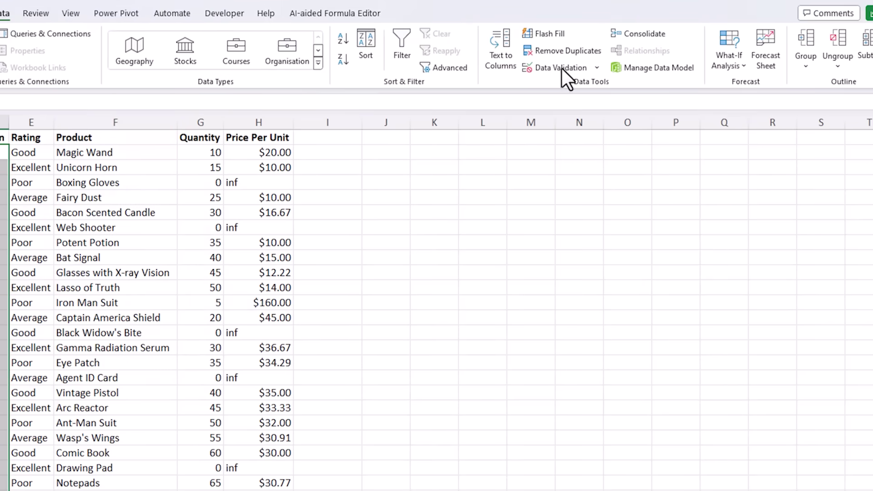
click(578, 69)
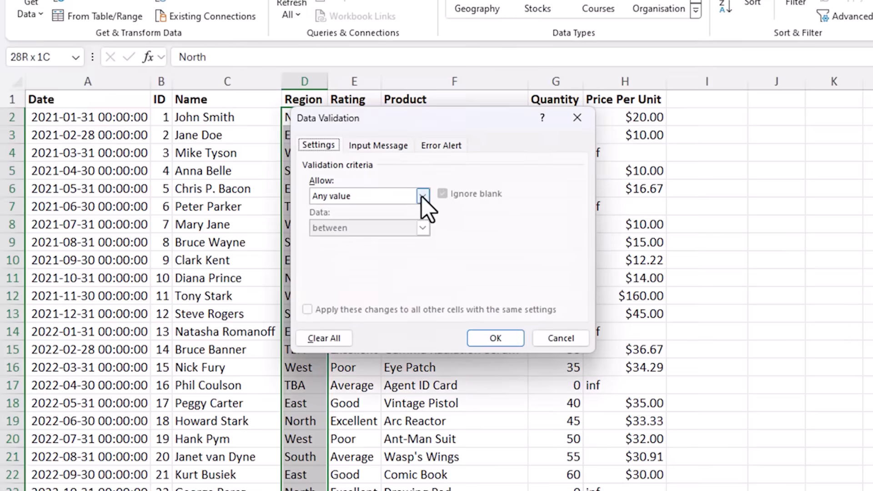
click(88, 219)
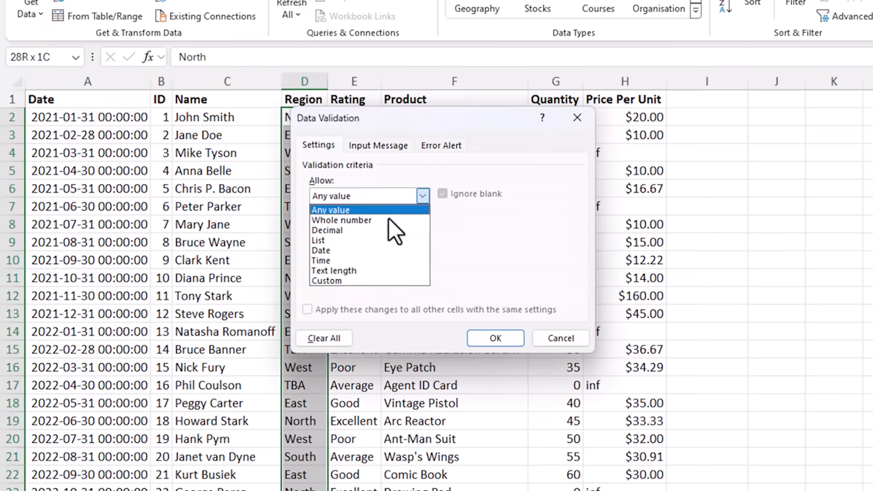
click(355, 241)
click(516, 259)
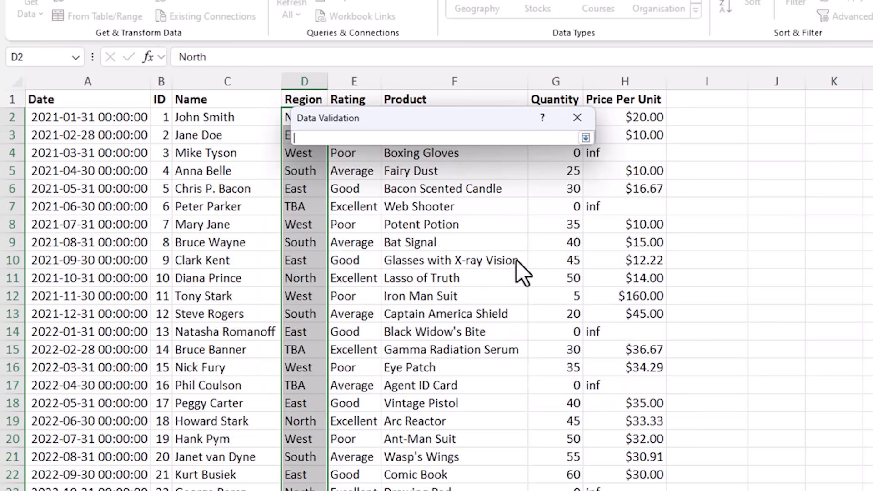
drag(765, 132, 770, 214)
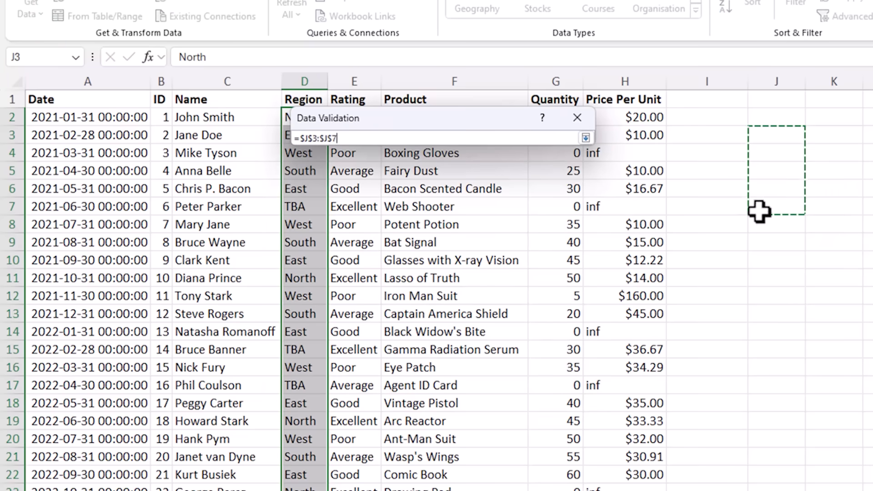
click(586, 137)
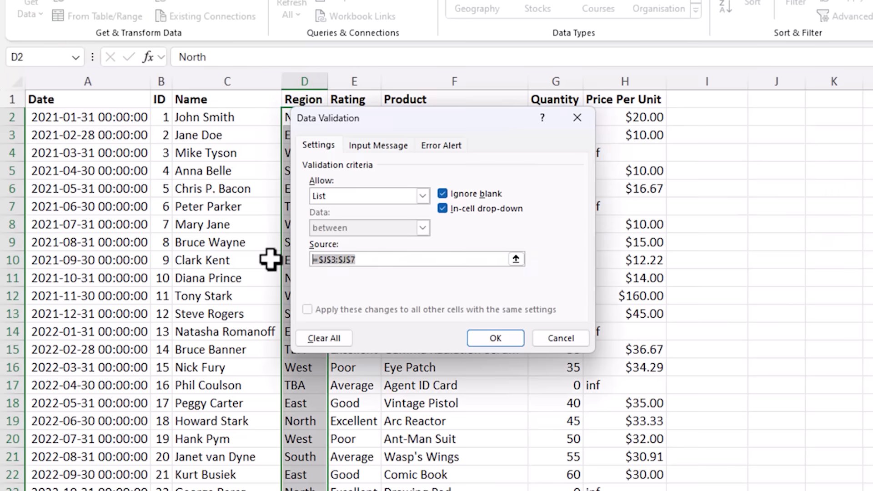
key(BackSpace)
text(N)
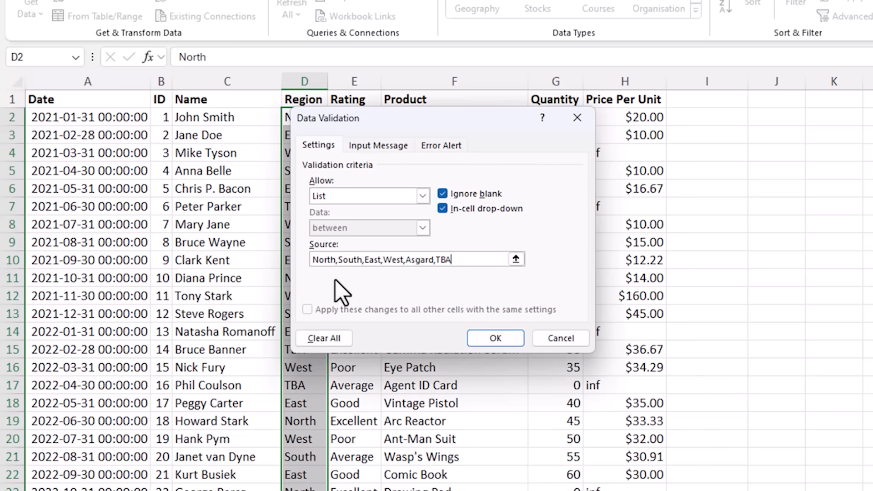
click(519, 338)
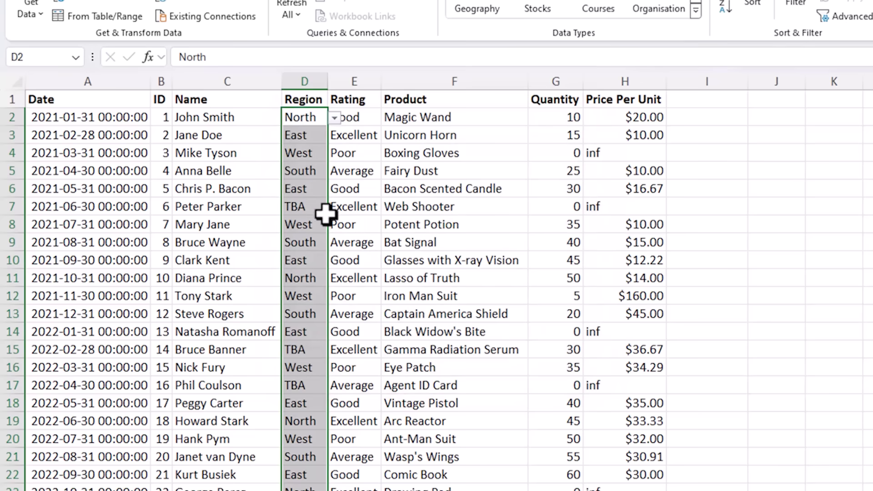
Pick South for D7 from the drop-down and cancel the invalid North East entry in D15.
click(309, 204)
click(334, 207)
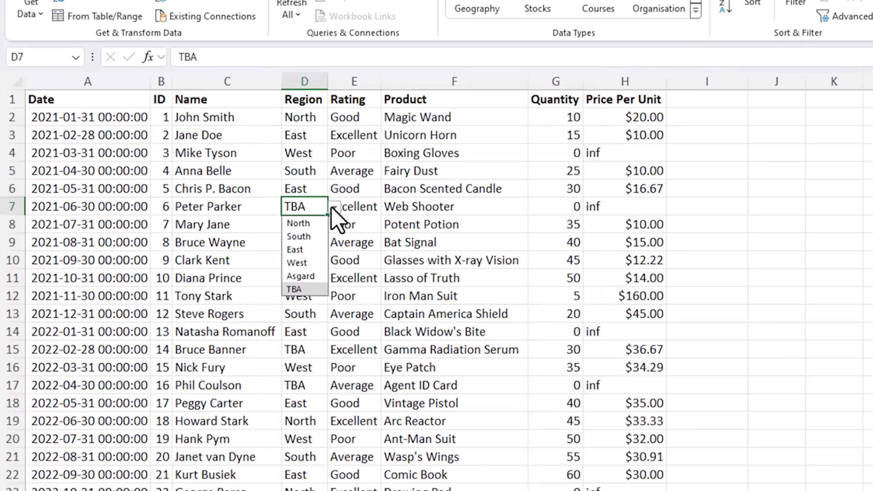
click(318, 237)
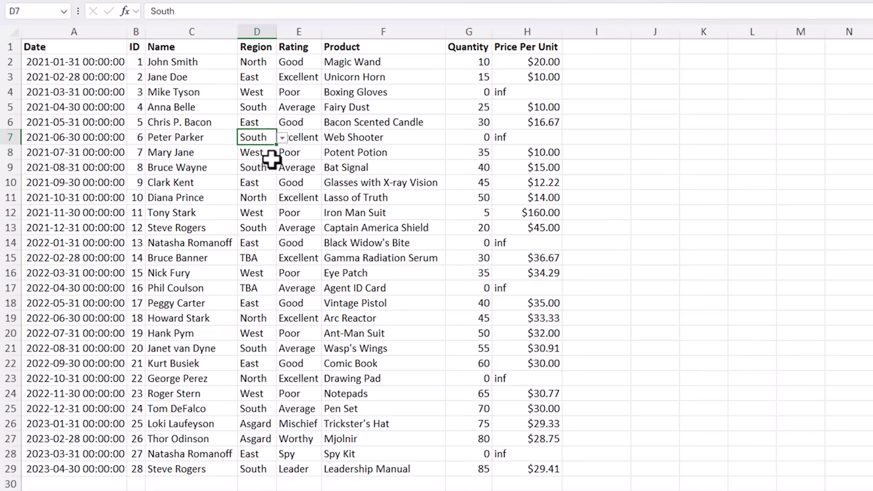
click(263, 256)
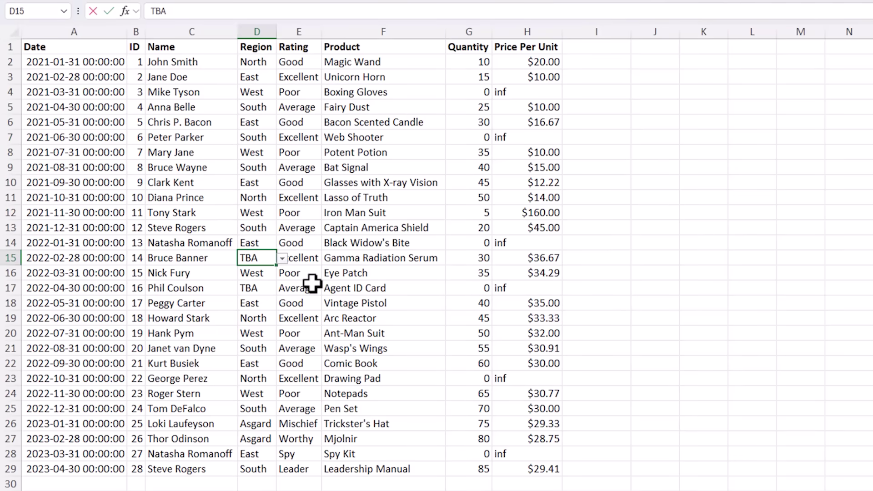
text(North East)
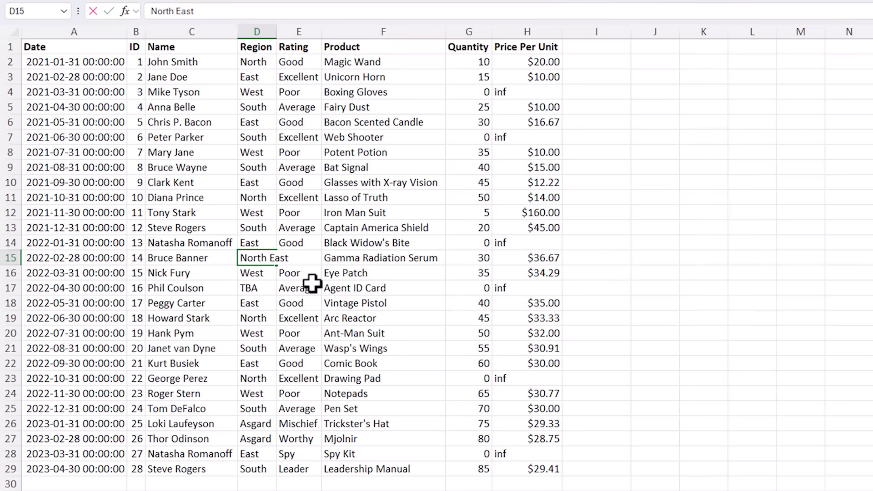
key(Return)
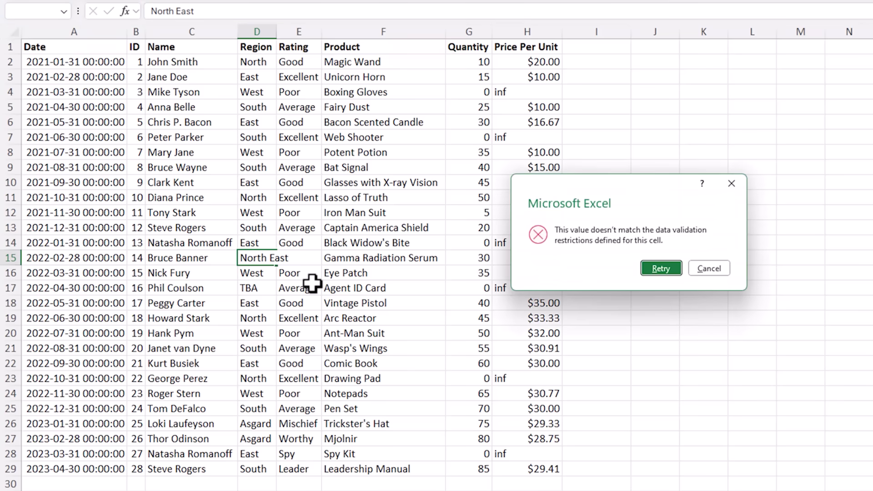
click(708, 269)
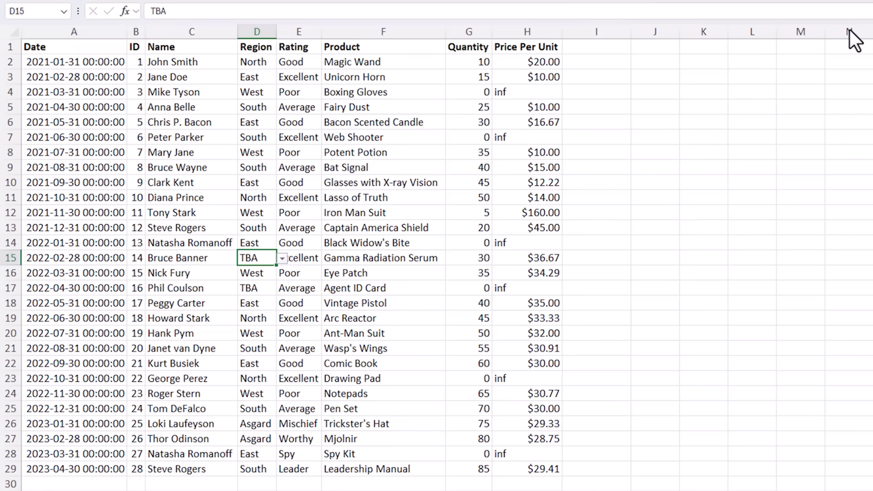
Convert A1:H29 into a table with headers using Ctrl+T.
key(ctrl+t)
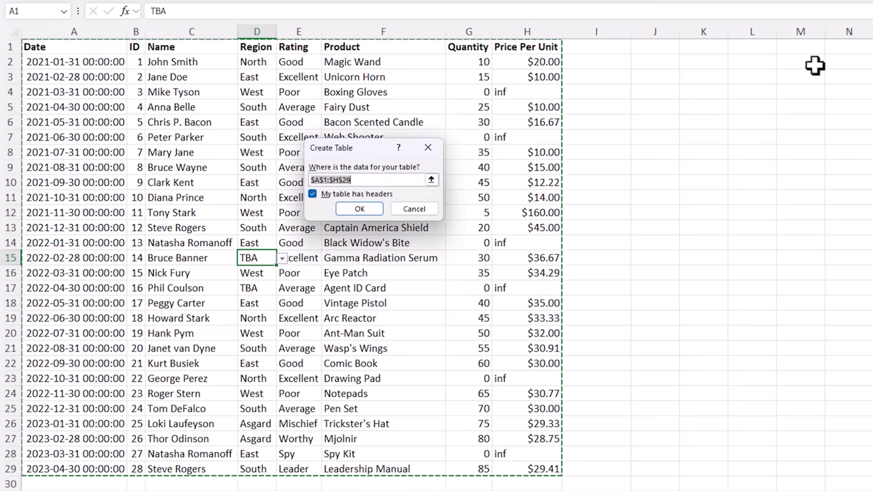
click(378, 209)
click(380, 210)
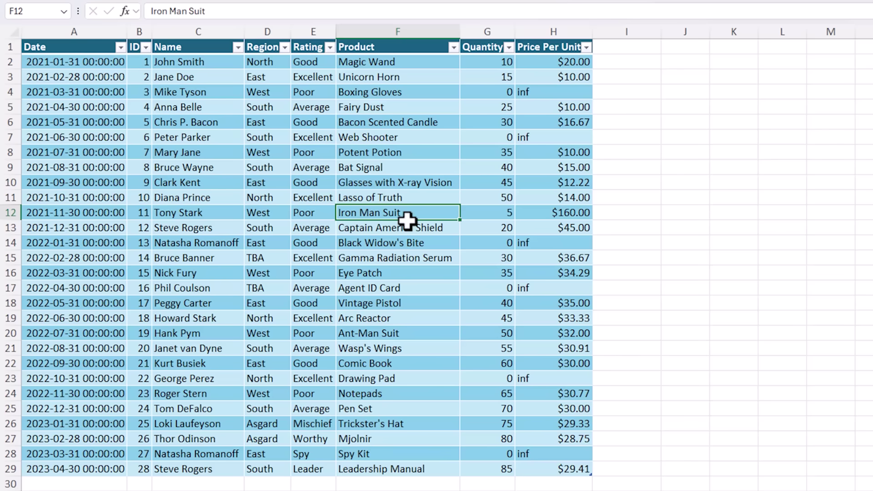
Apply a light blue table style to the sales table.
scroll(407, 221, down, 2)
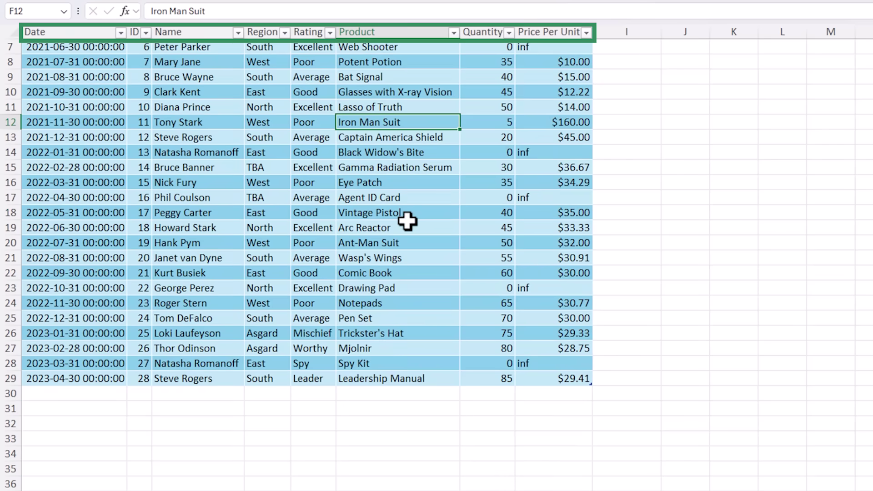
scroll(407, 221, down, 2)
scroll(407, 222, up, 1)
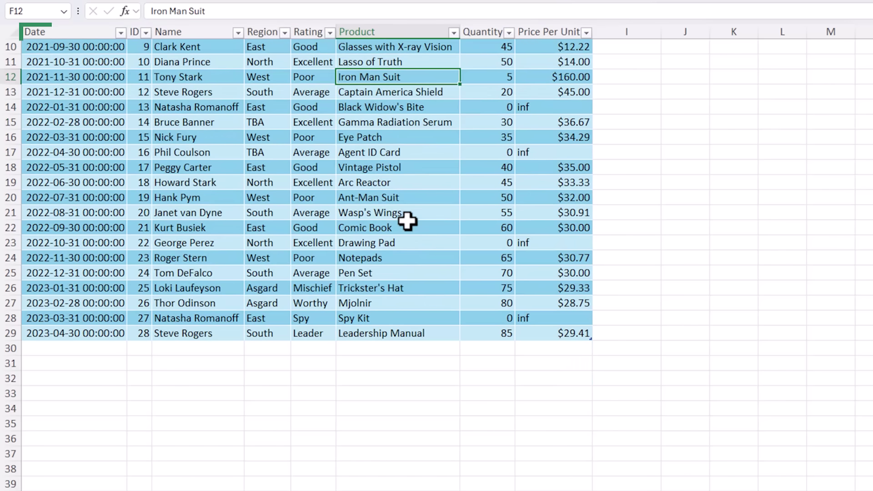
scroll(407, 221, up, 3)
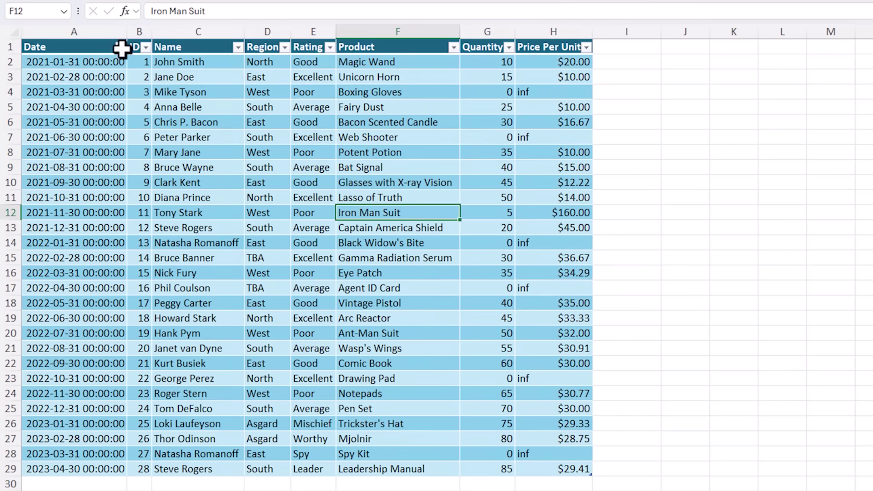
click(121, 48)
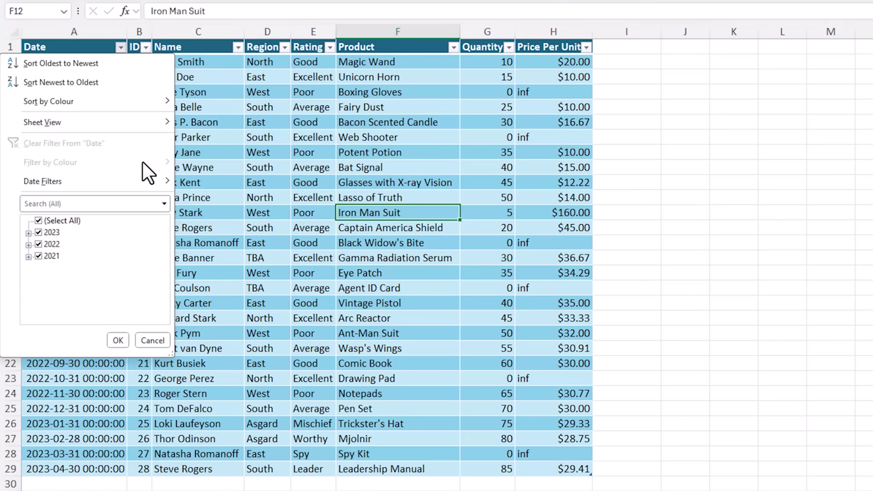
mouse_move(144, 178)
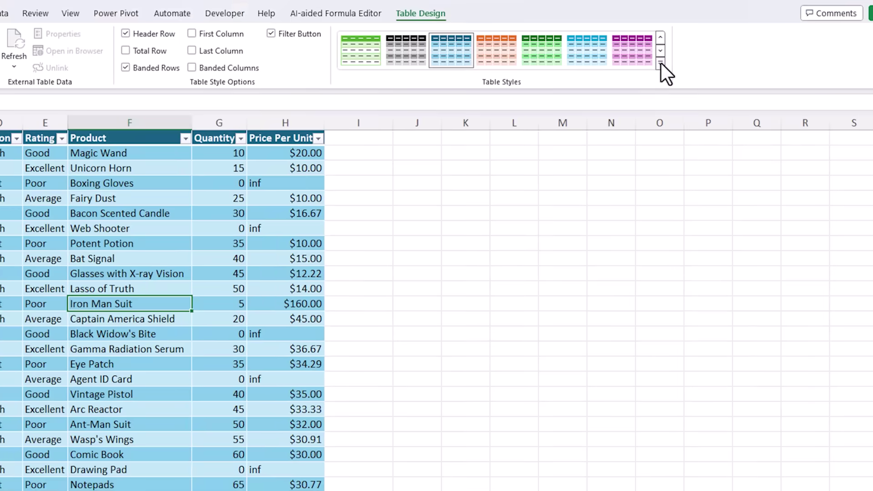
click(661, 63)
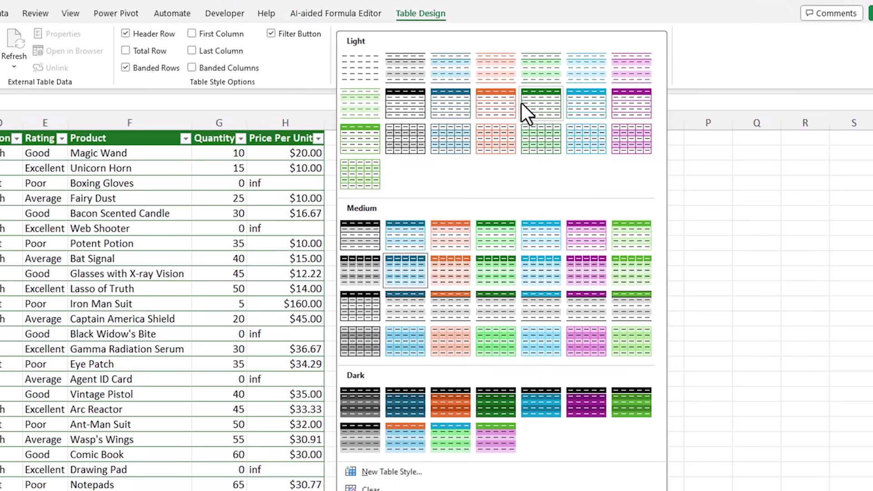
click(446, 108)
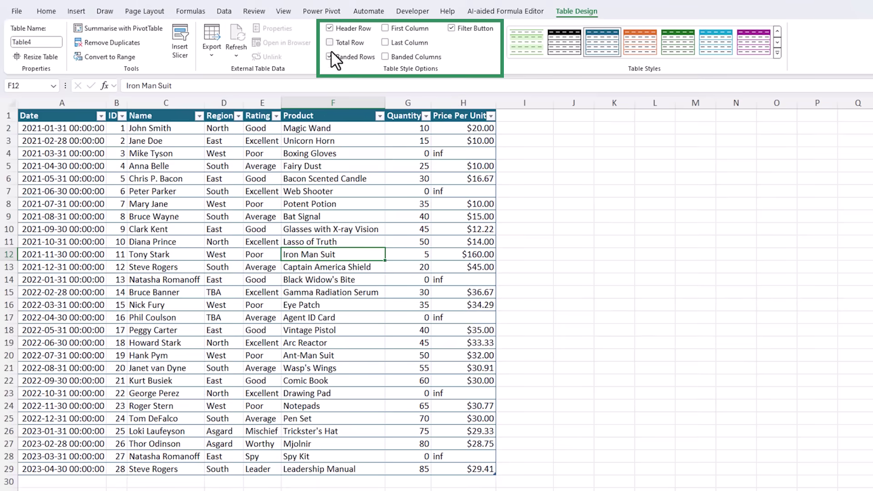
Add a Total row with Sum for Quantity (965) and Min for Price Per Unit ($10.00).
click(125, 51)
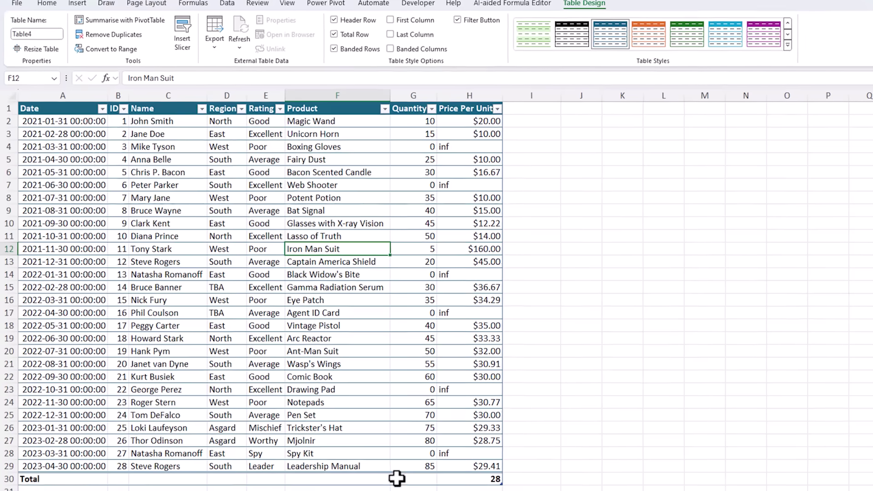
click(411, 482)
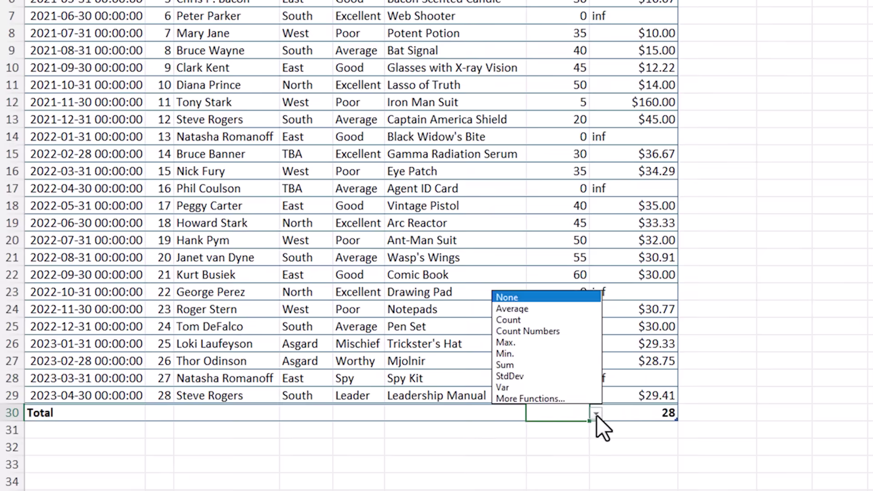
click(525, 363)
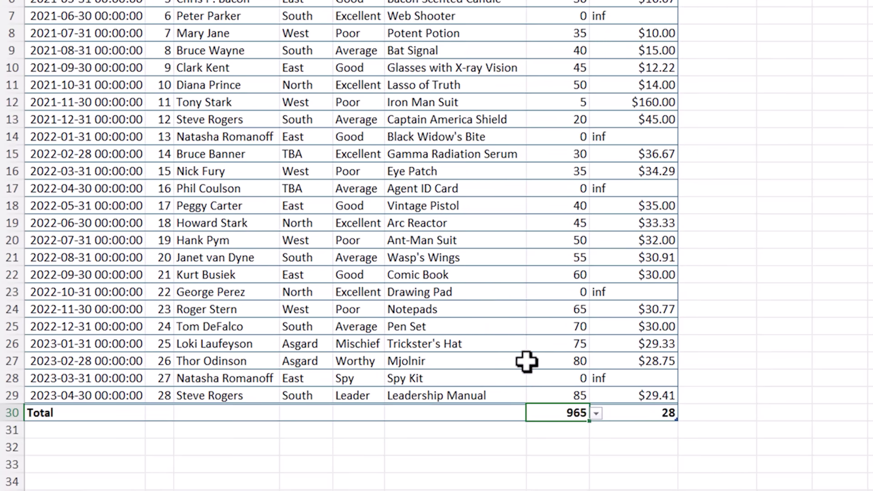
click(654, 413)
click(684, 413)
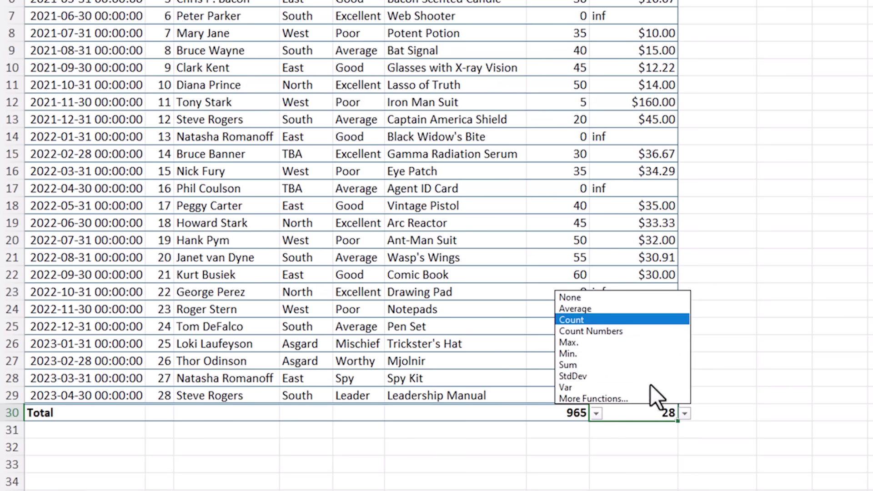
click(610, 354)
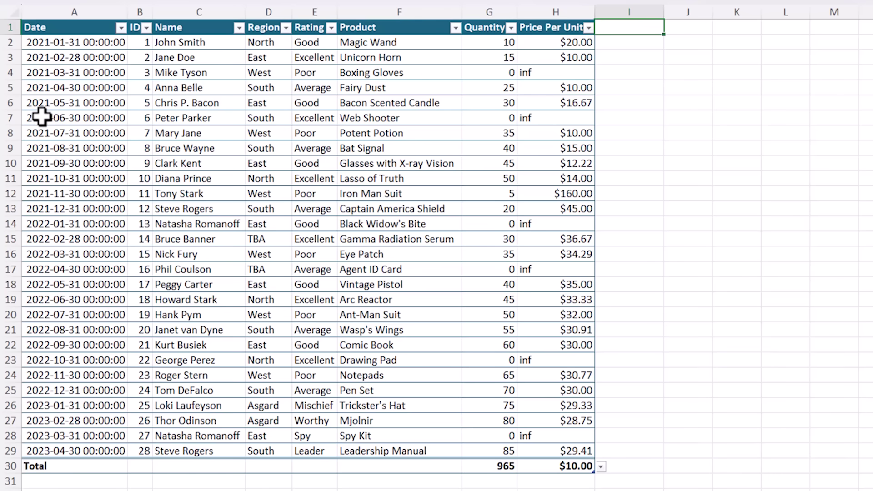
text(Sales)
key(Tab)
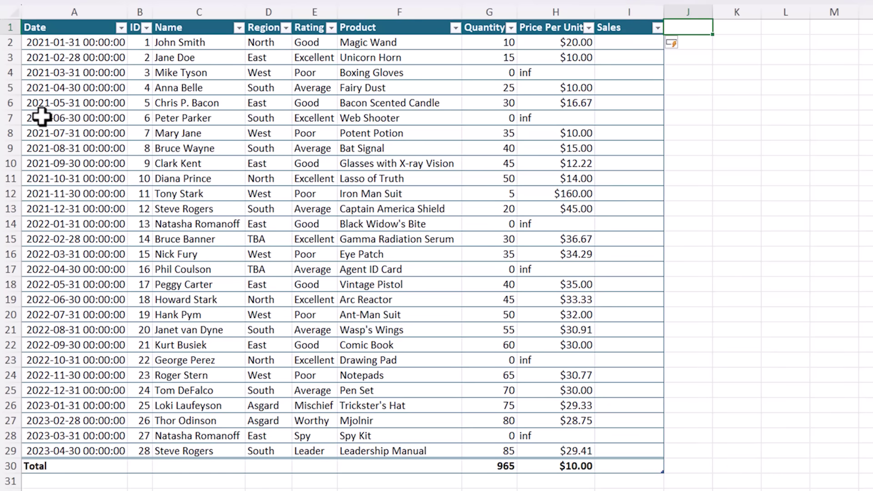
key(Left)
key(Down)
text(=)
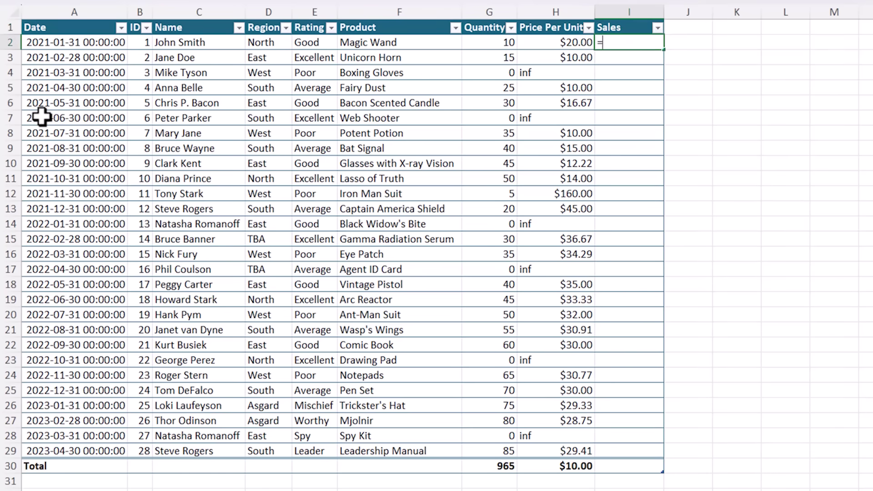
key(Left)
key(Left)
text(*)
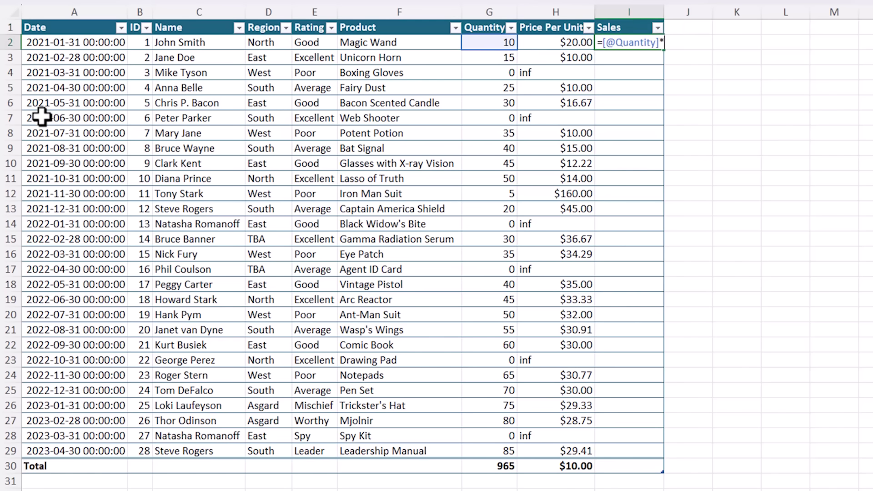
key(Left)
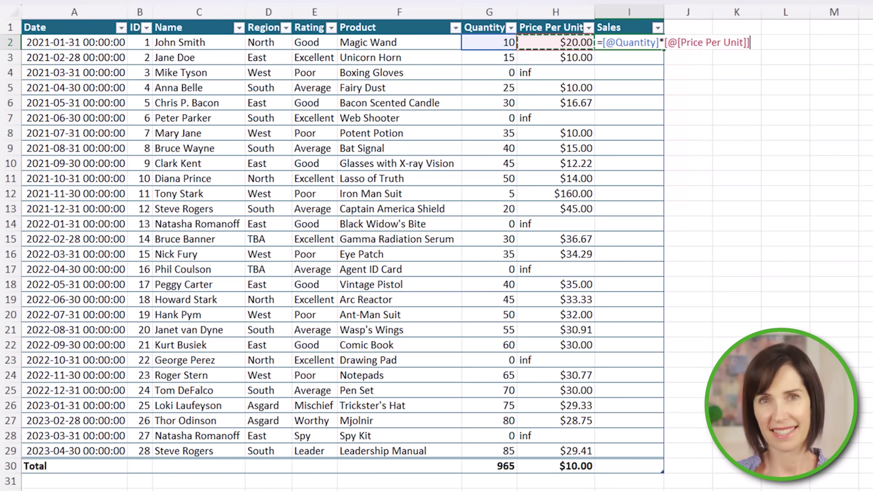
key(Return)
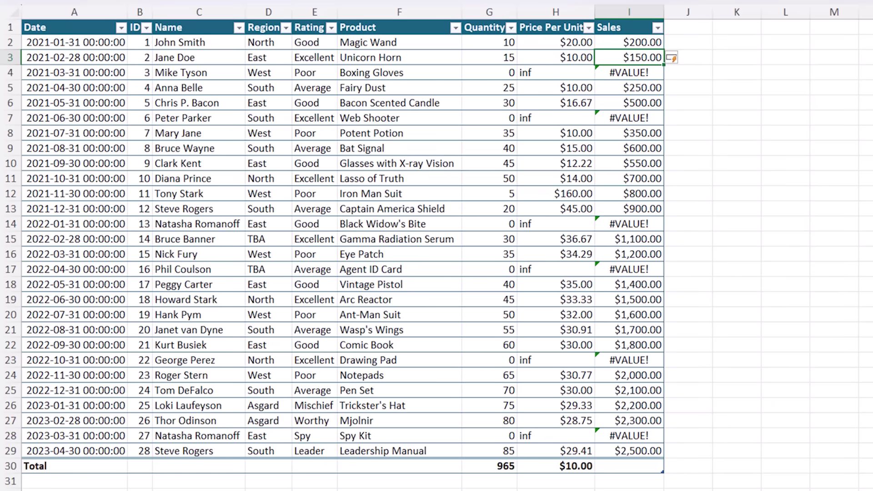
click(629, 72)
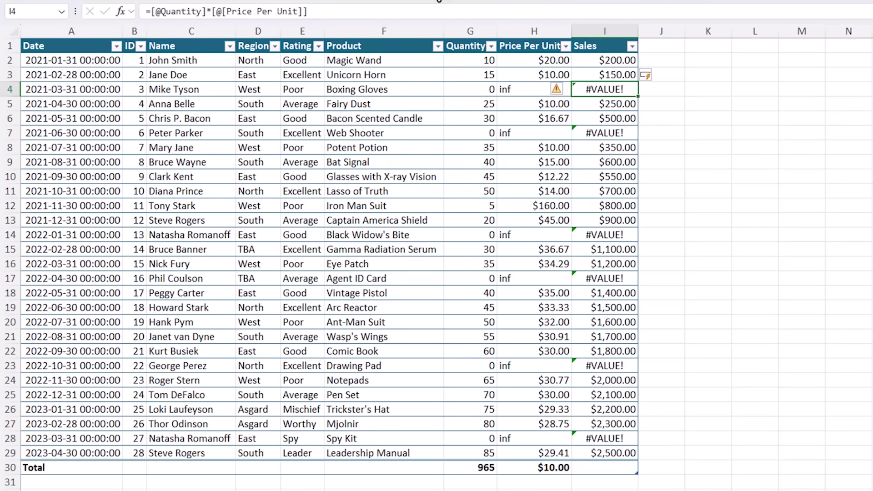
Wrap the I4 Sales formula in IFERROR with "missing" as the fallback value.
click(156, 12)
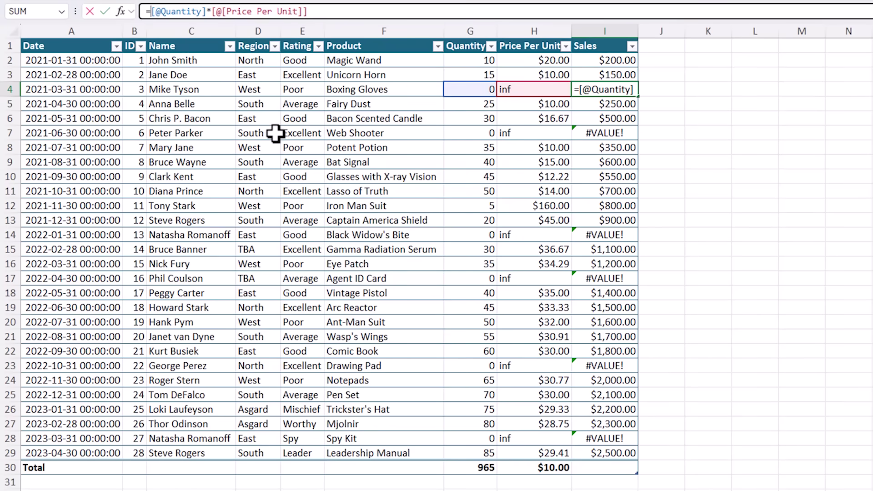
text(IFE)
key(Tab)
key(End)
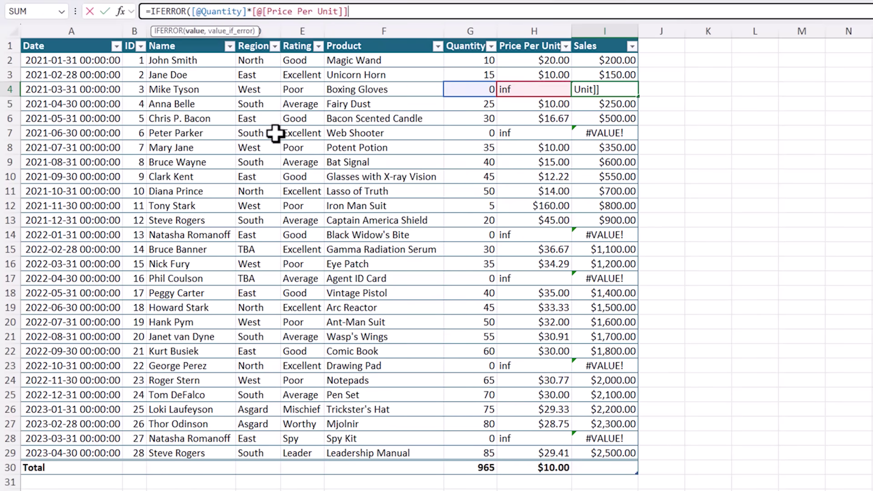
text(,"missing"))
key(Return)
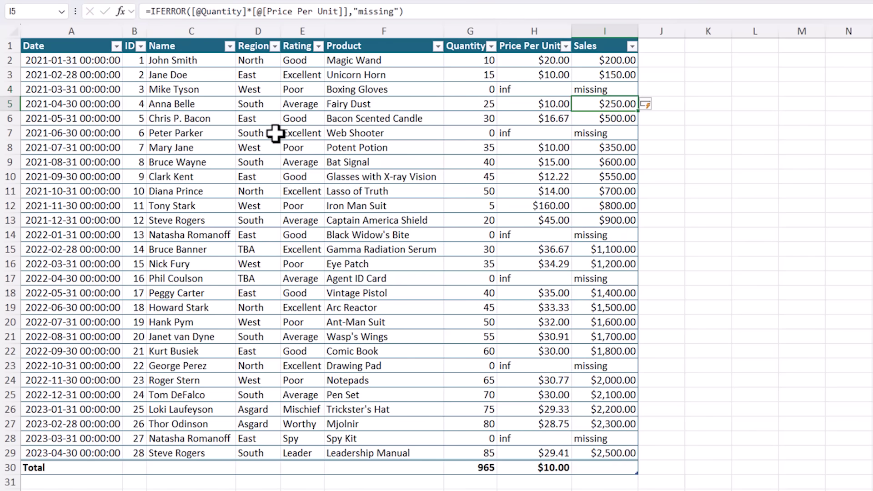
Change the IFERROR fallback from "missing" to an empty string "".
key(Up)
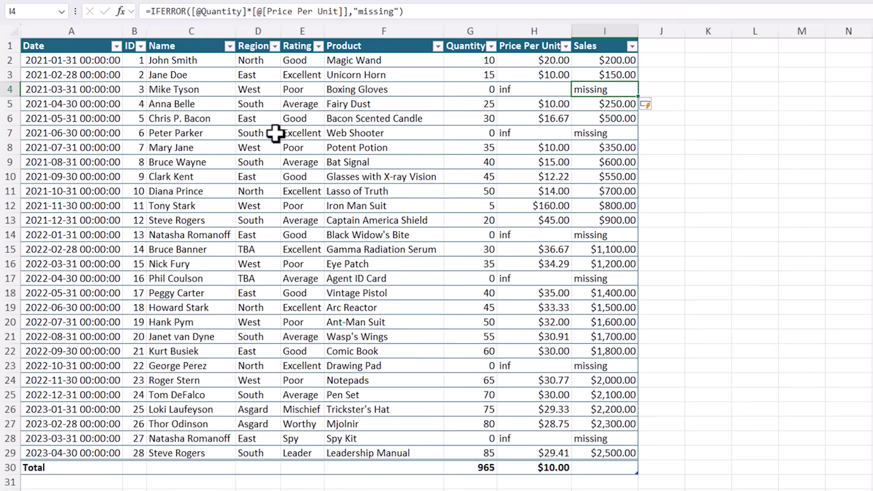
drag(399, 11, 359, 8)
key(BackSpace)
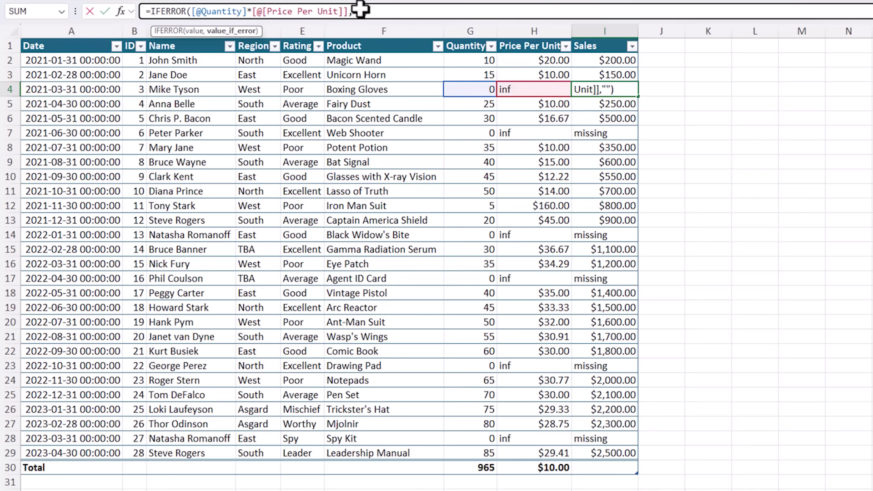
key(Return)
key(Up)
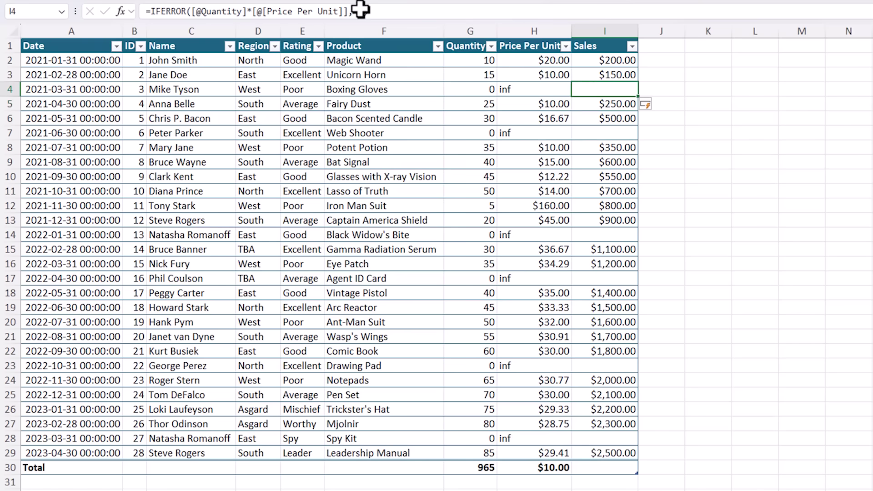
double_click(359, 11)
text(0)
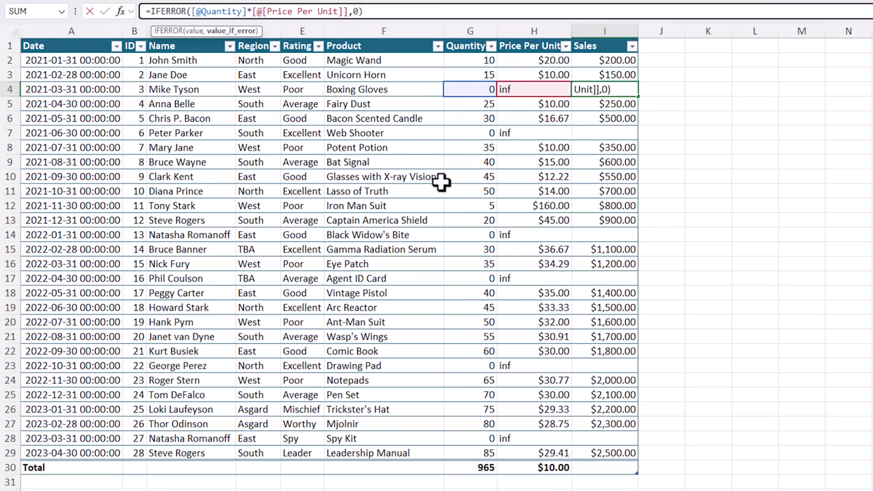
key(ctrl+Return)
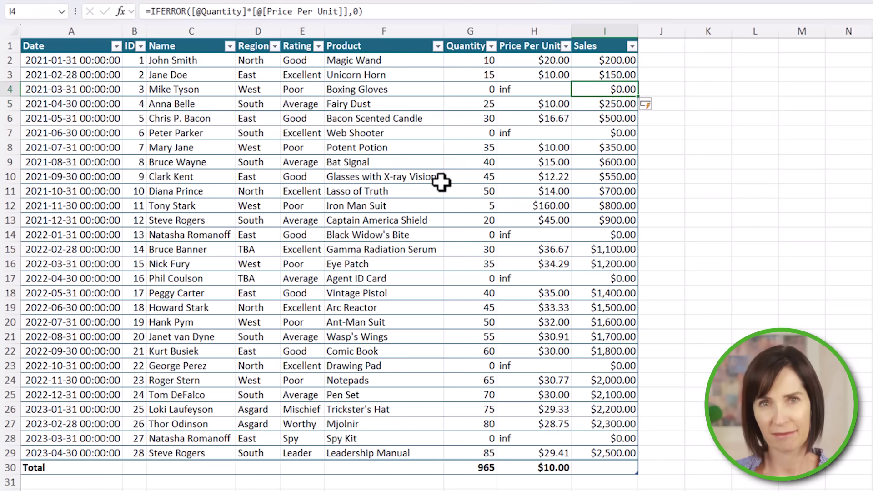
click(604, 60)
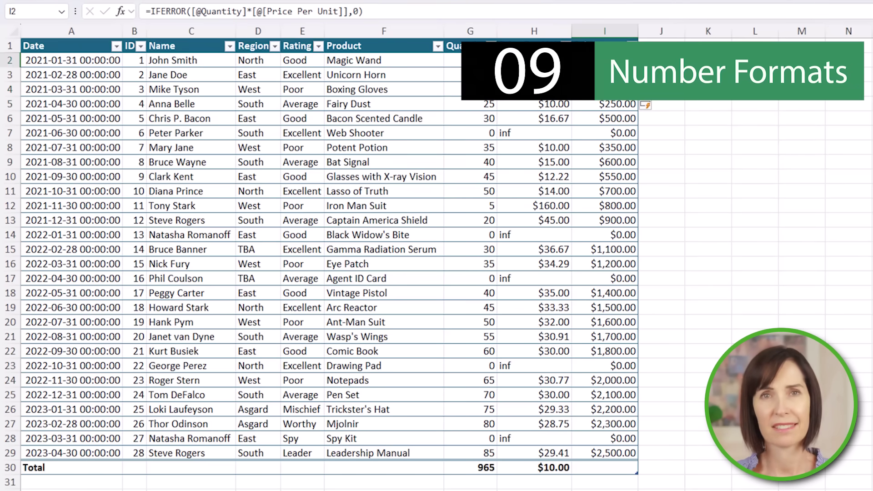
Apply the two-decimal Number format to the Price Per Unit and Sales values in H2:I29.
key(ctrl+shift+Down)
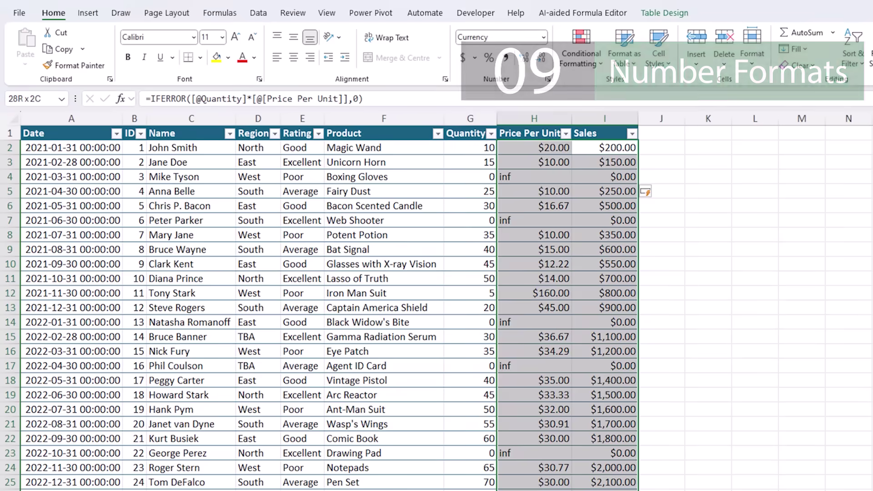
click(541, 37)
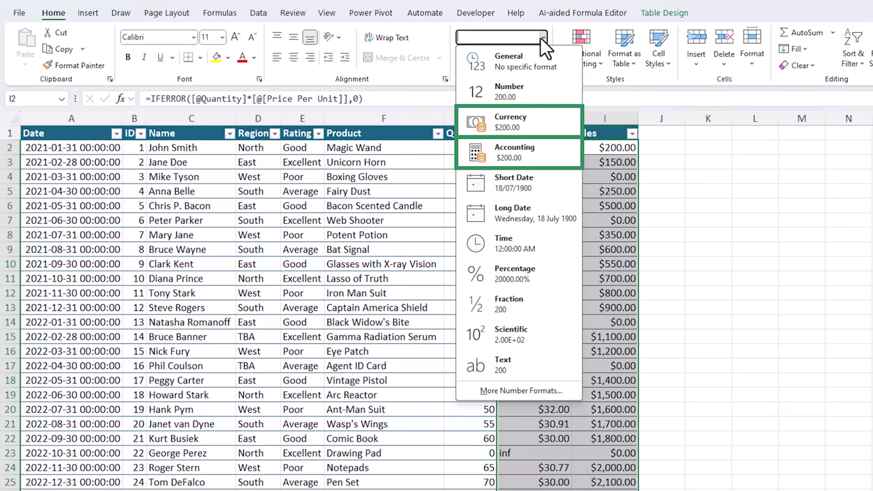
click(545, 88)
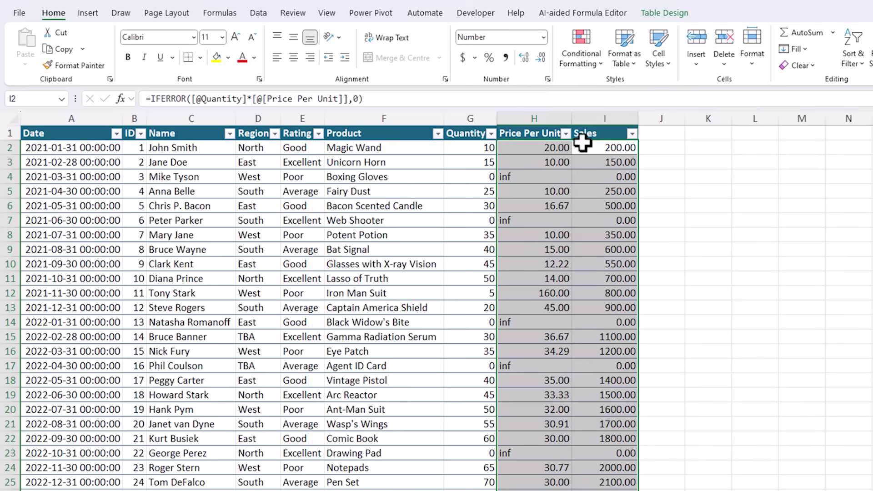
Turn on the 1000 separator for the Sales values in Format Cells, e.g. 1,100.00.
click(592, 126)
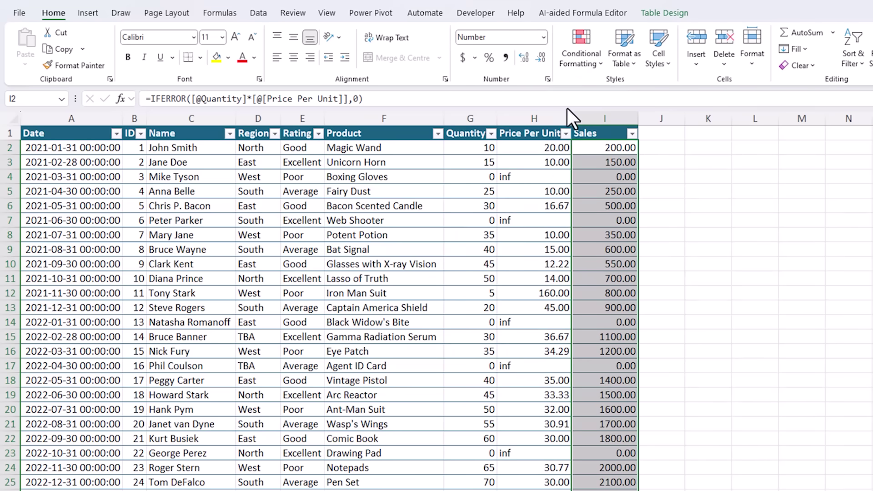
click(506, 58)
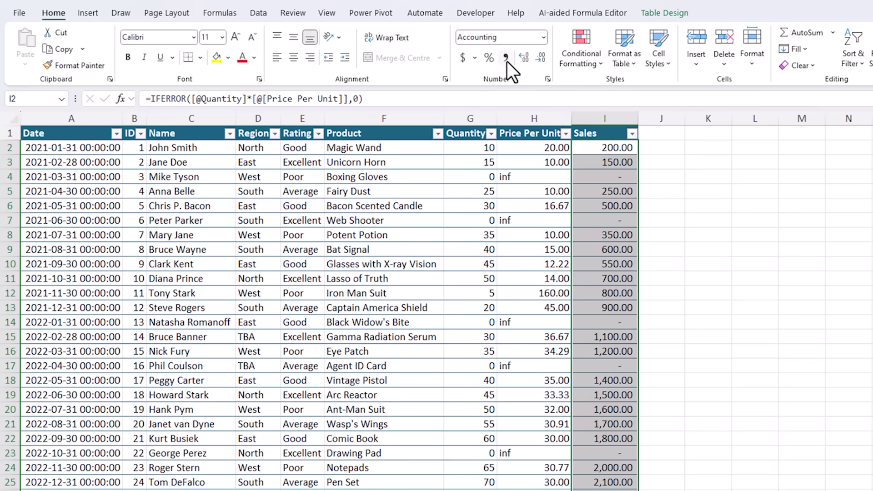
key(ctrl+z)
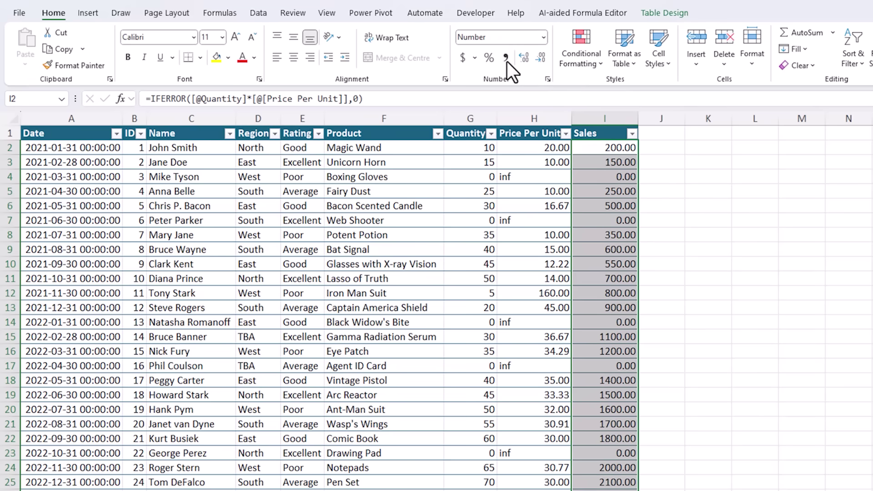
click(548, 78)
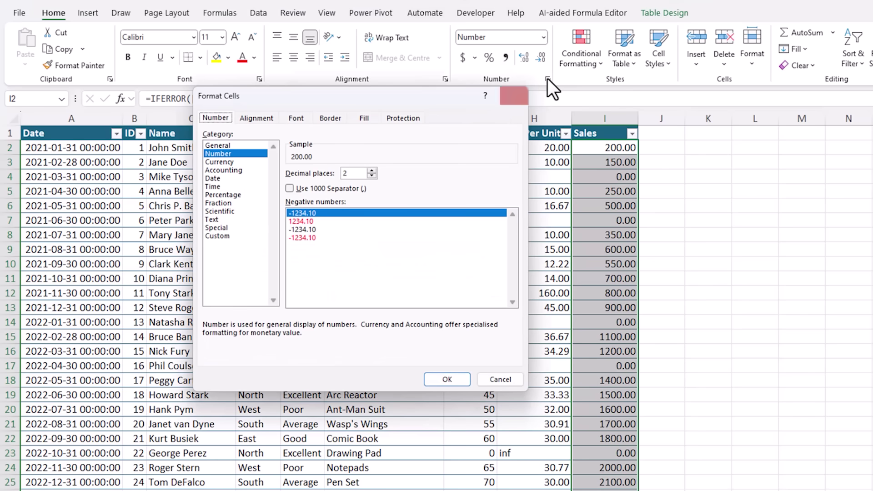
click(300, 191)
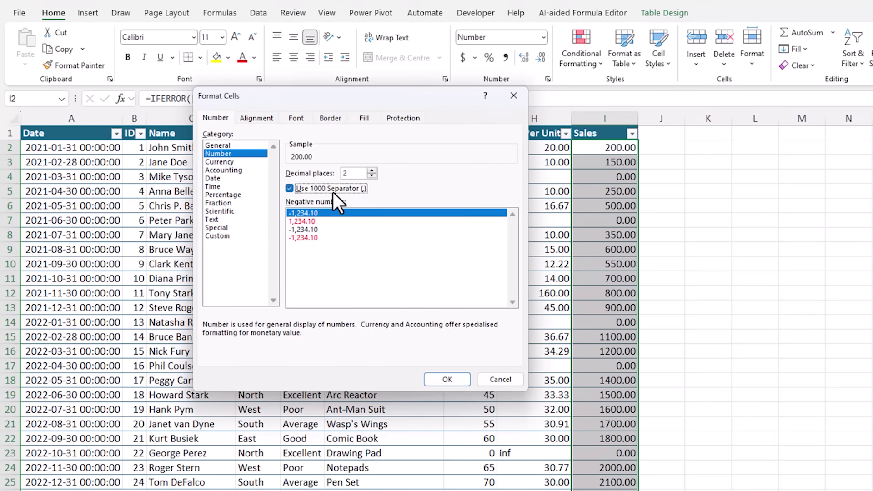
click(436, 379)
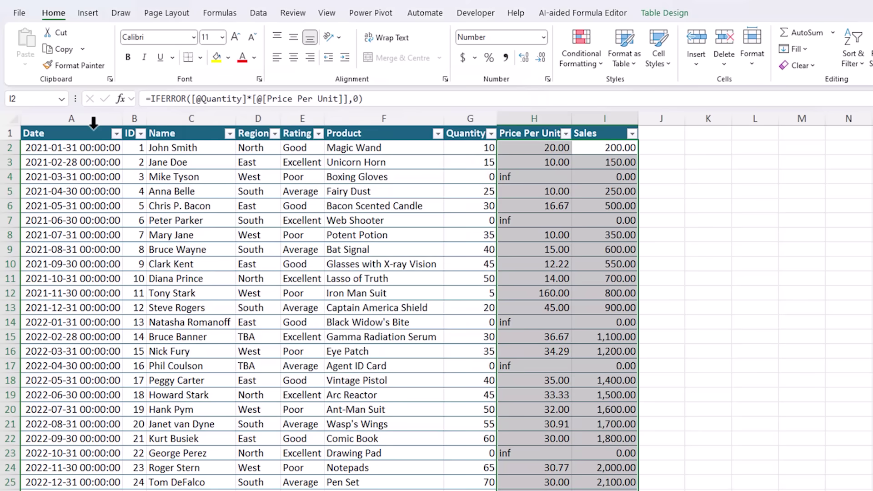
click(121, 119)
Apply Short Date to column A so dates read like 31/01/2021.
click(543, 38)
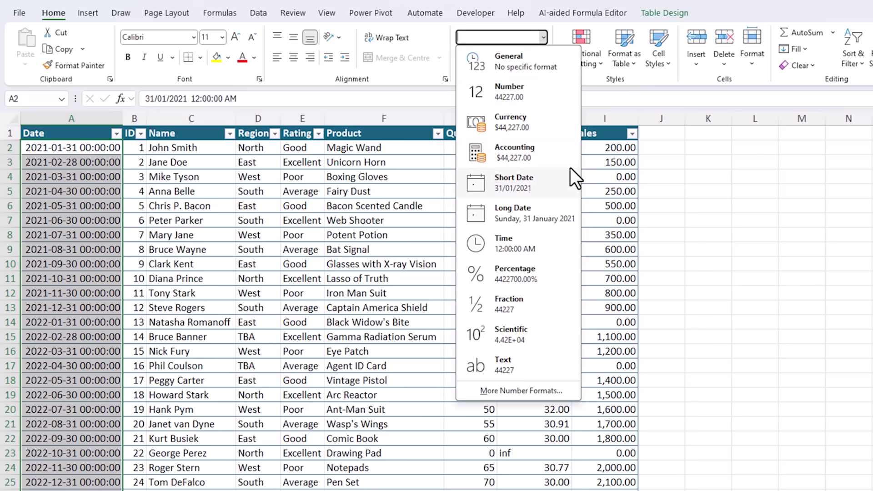
click(549, 183)
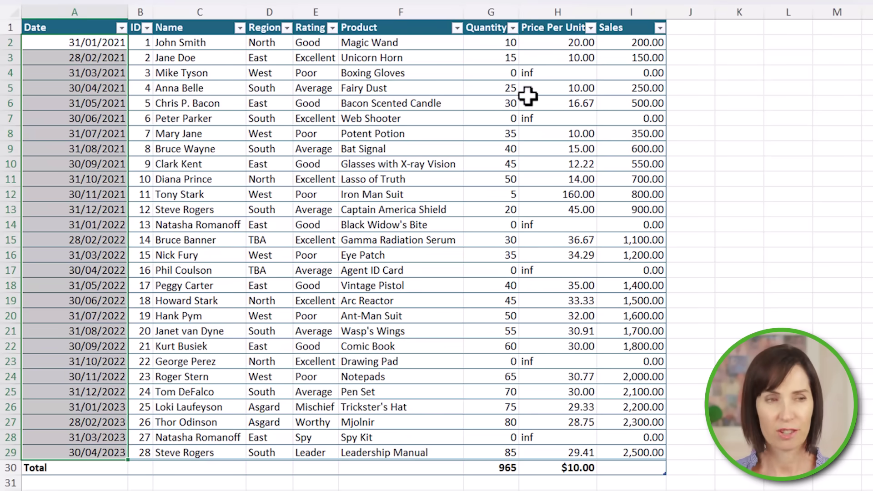
click(556, 21)
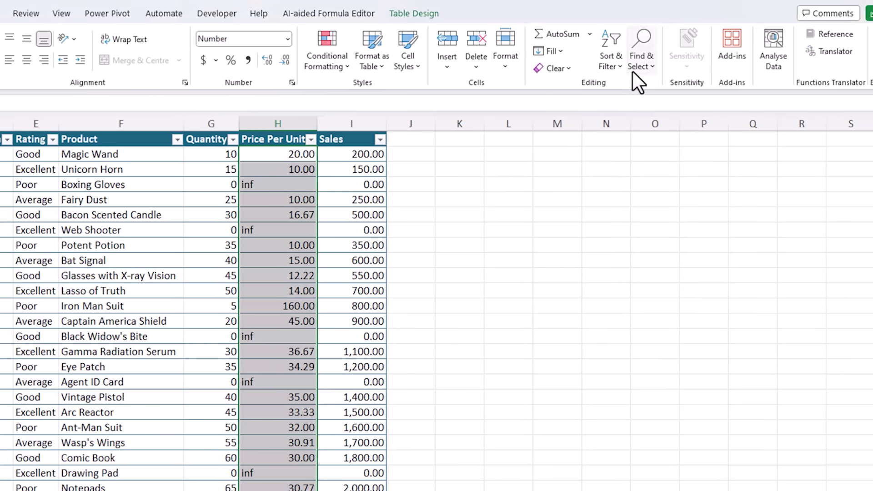
Replace all six inf entries in Price Per Unit with nothing via Find & Replace.
click(632, 71)
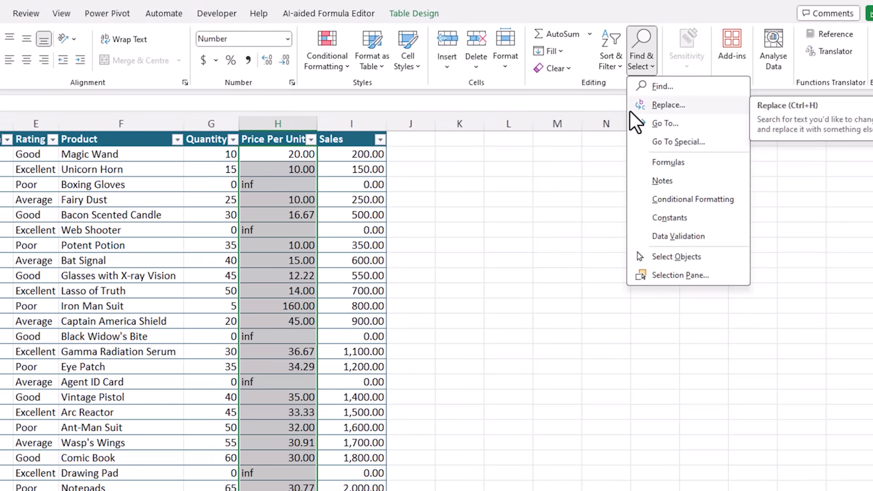
click(598, 125)
key(ctrl+h)
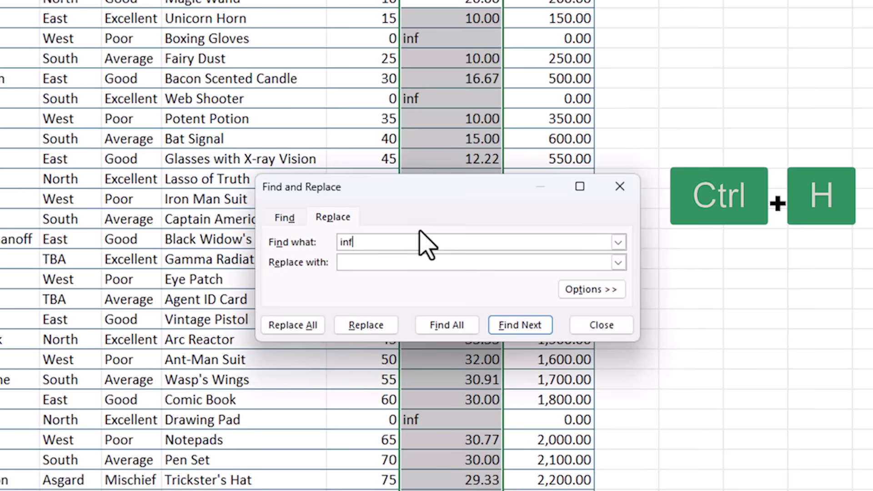
text(inf)
key(Tab)
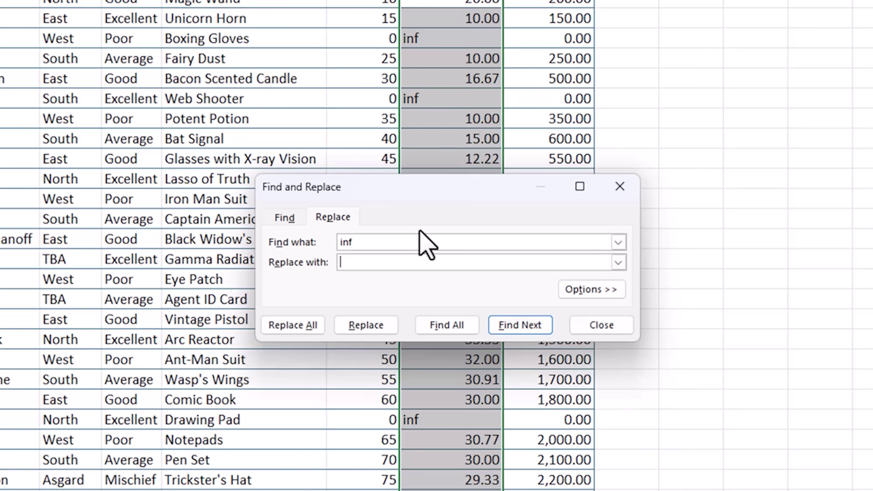
click(593, 293)
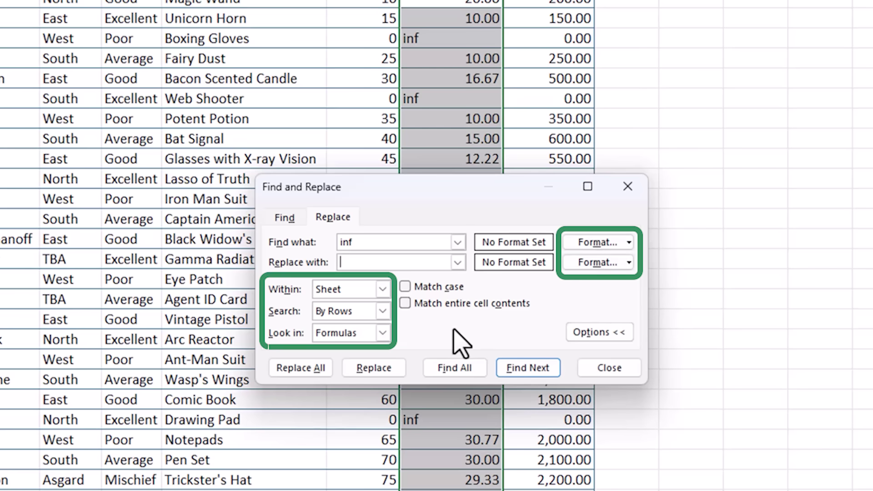
click(295, 368)
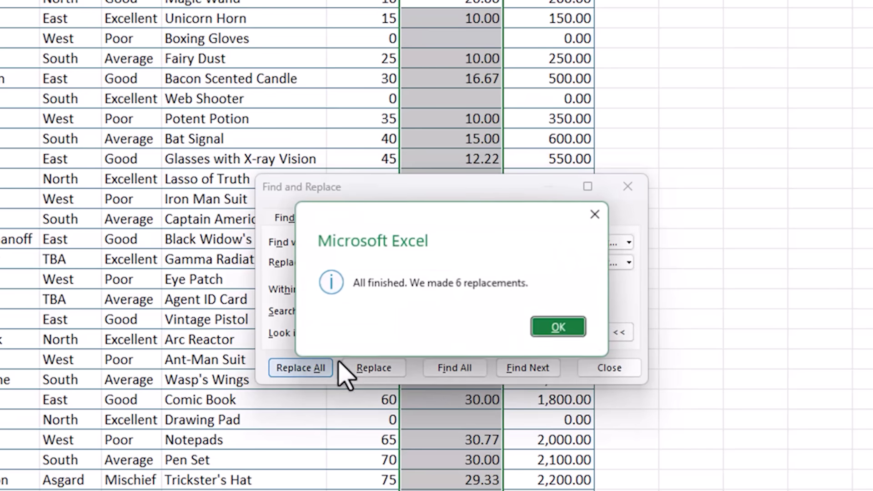
click(558, 328)
click(600, 372)
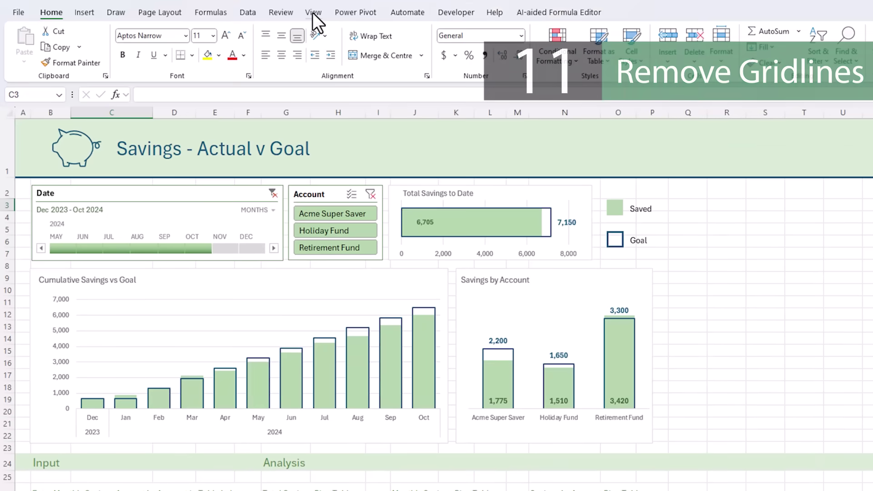
Uncheck Gridlines in the View tab's Show group for the Savings - Actual v Goal sheet.
click(313, 13)
click(351, 47)
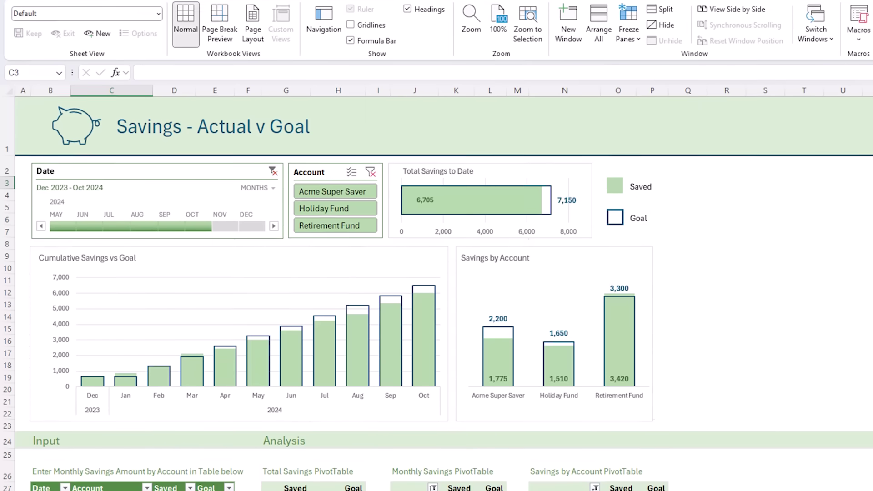